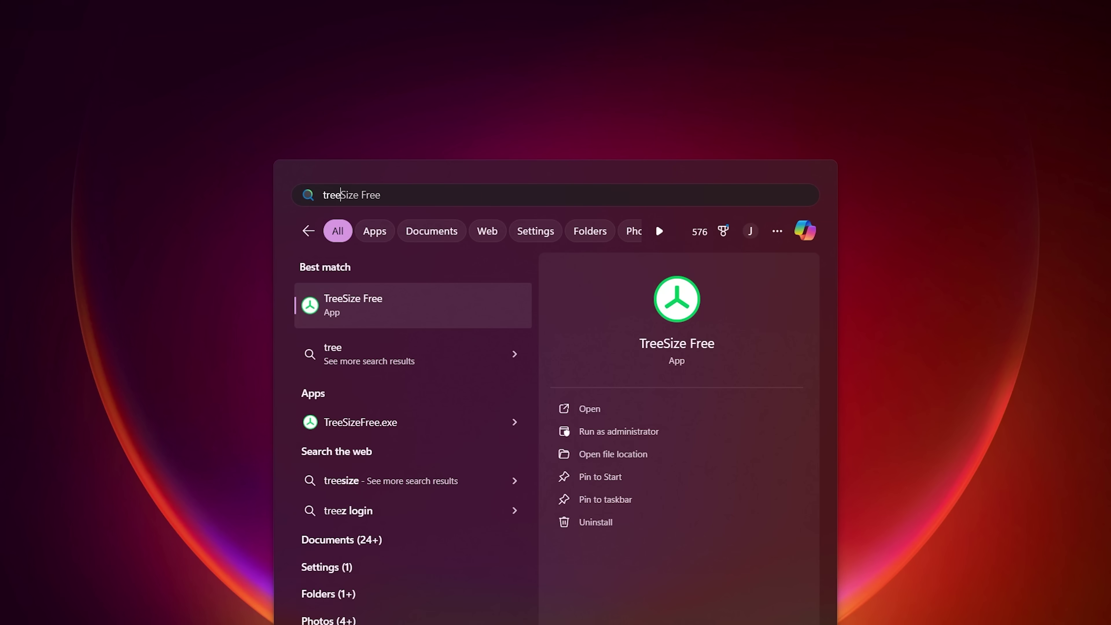
# Run TreeSize Free as administrator from the Start menu search results
pyautogui.rightClick(427, 314)
pyautogui.click(470, 334)
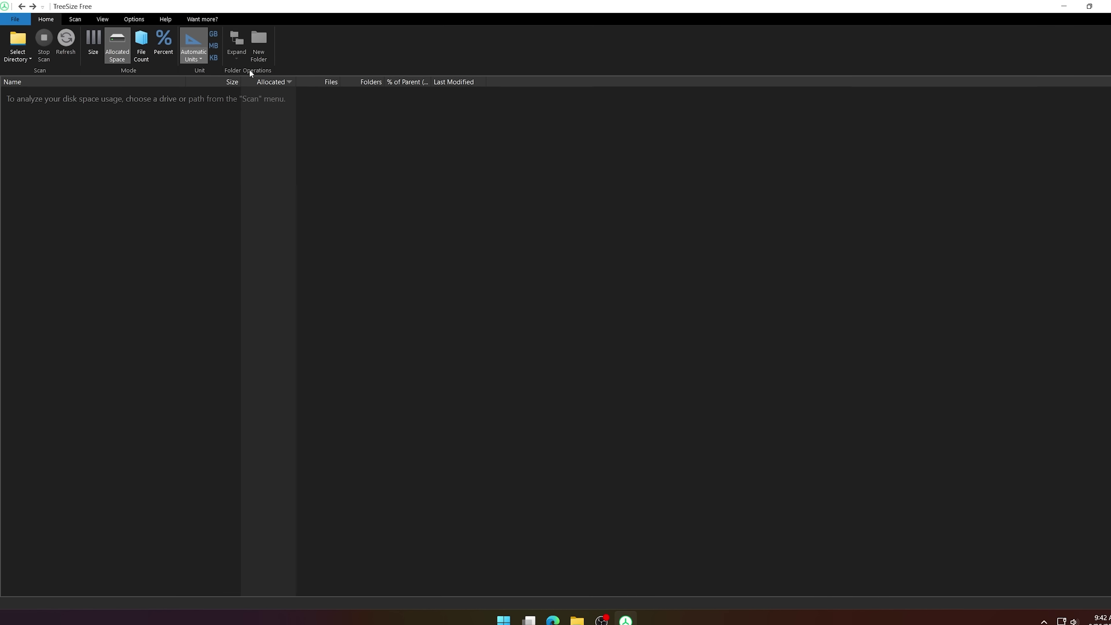
# Scan Local Disk (C:) in TreeSize Free using Select Directory on the Scan tab
pyautogui.click(73, 19)
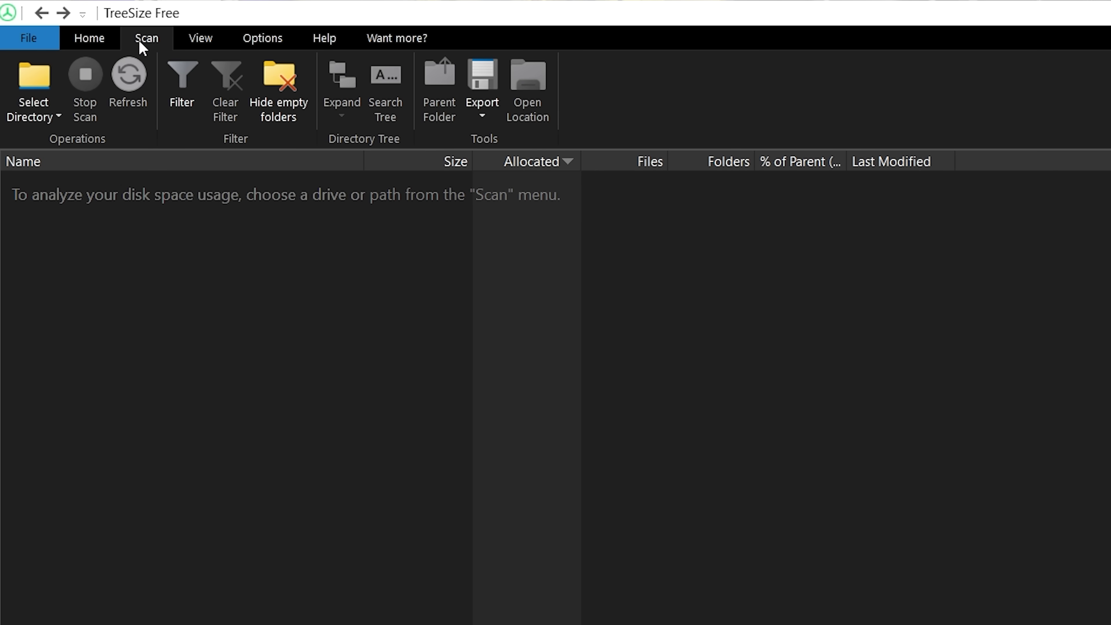
pyautogui.click(33, 110)
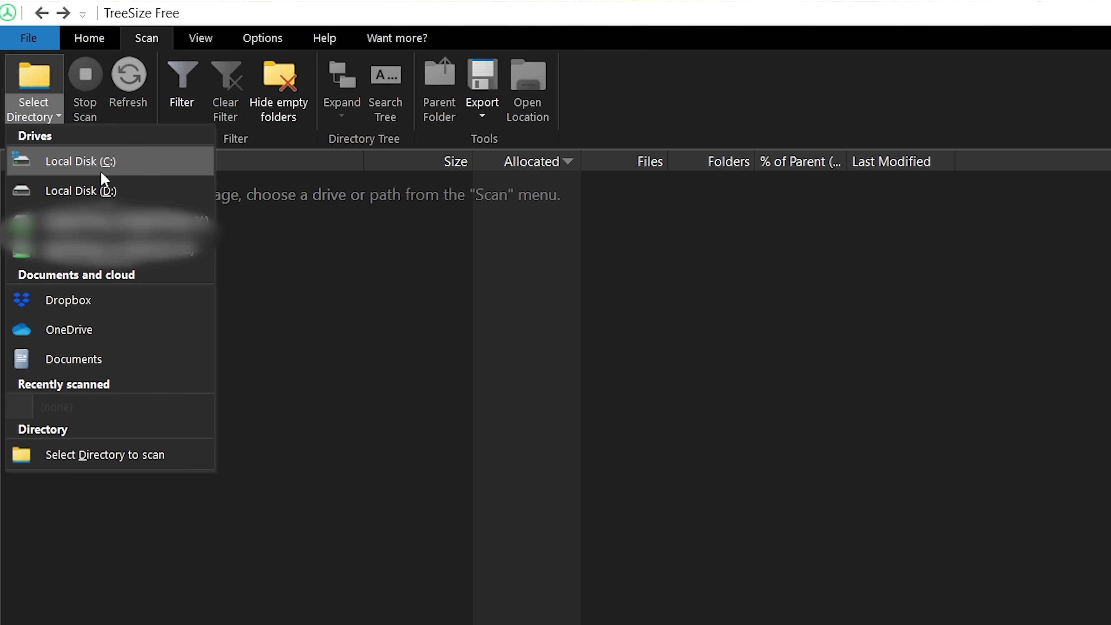
pyautogui.click(110, 162)
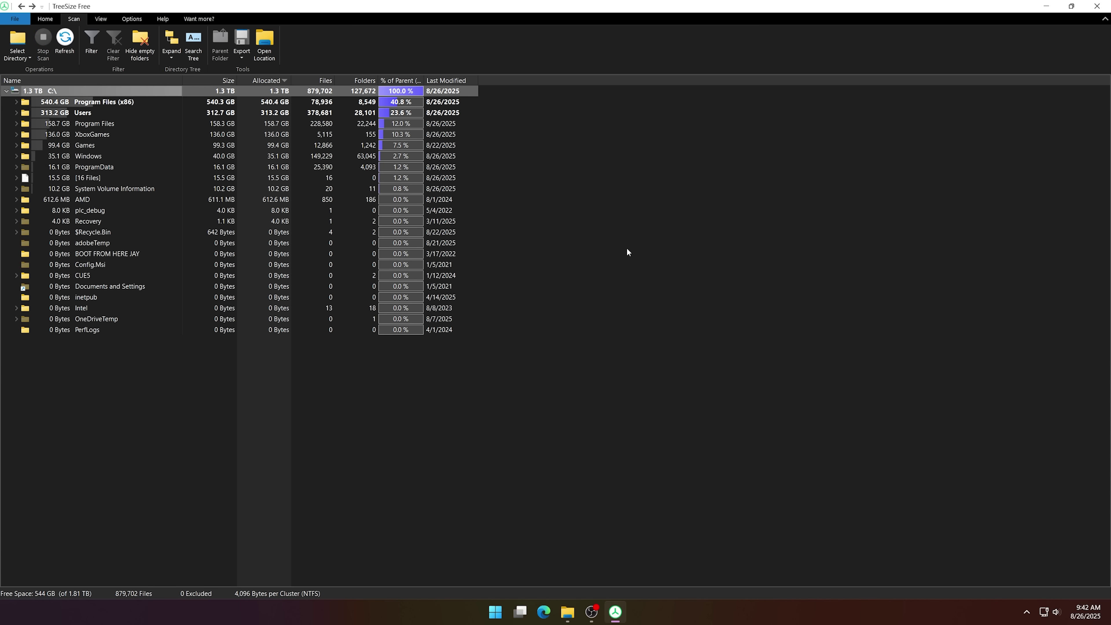
pyautogui.moveTo(57, 107)
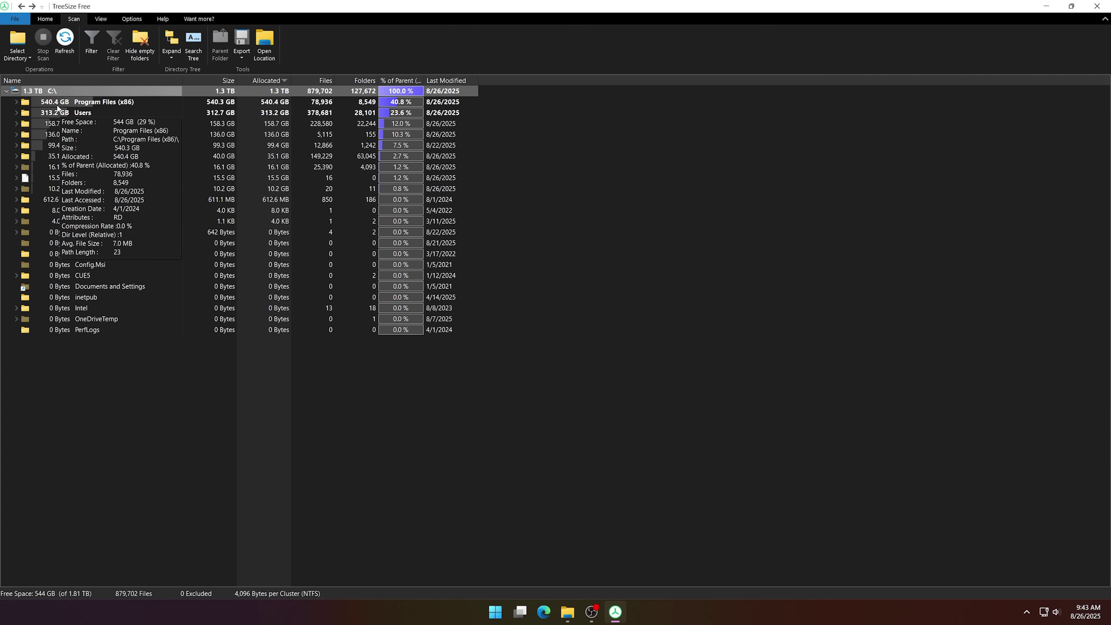
pyautogui.moveTo(447, 245)
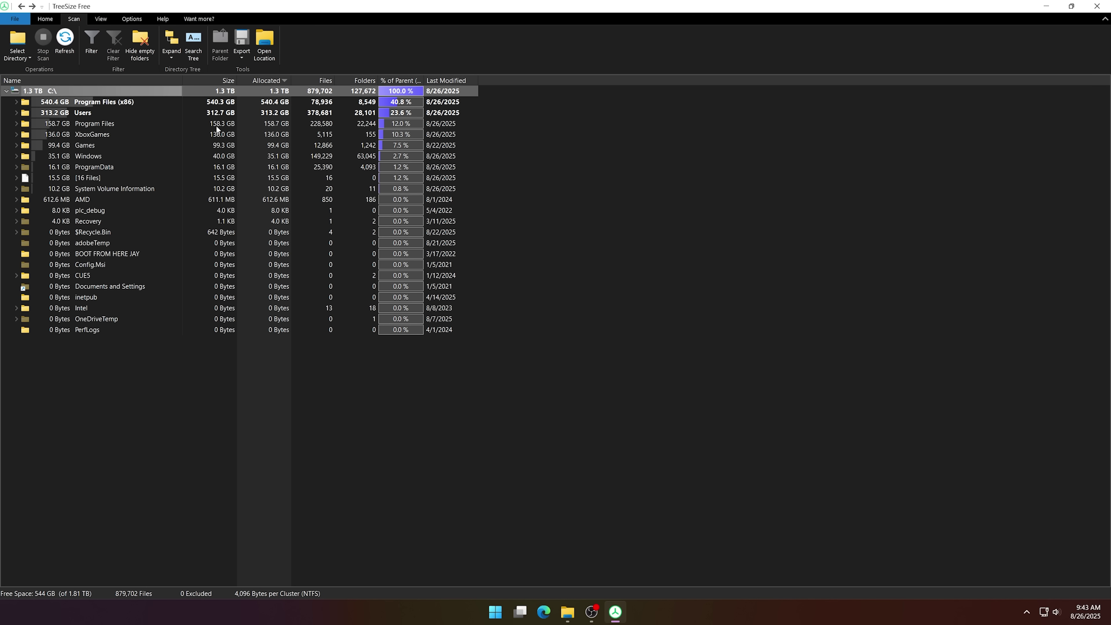
pyautogui.moveTo(94, 115)
pyautogui.moveTo(68, 133)
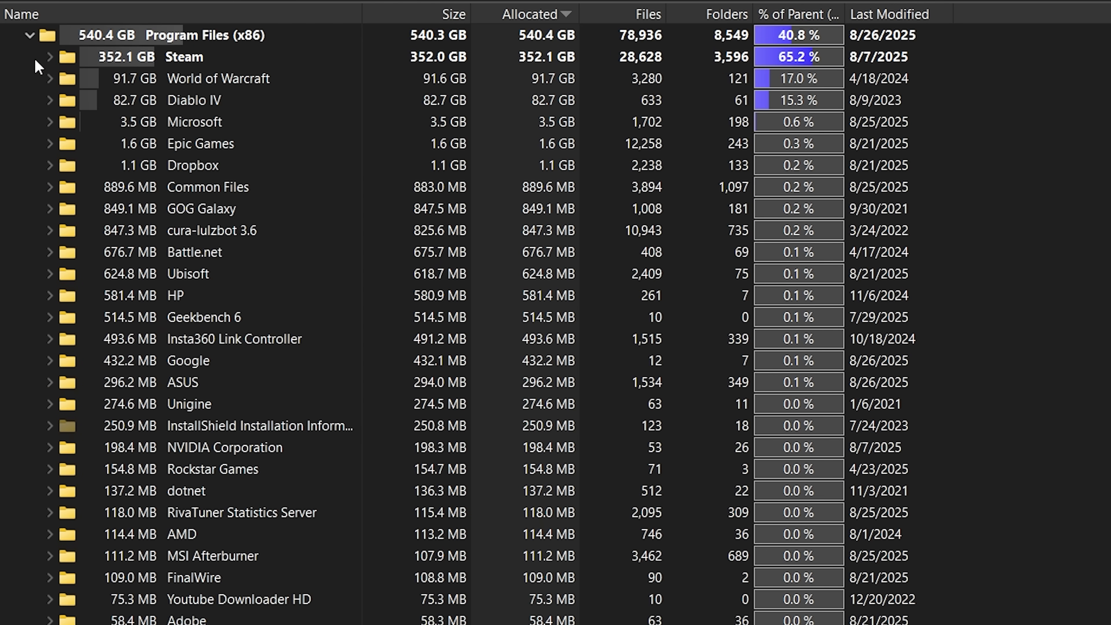
# Expand Program Files (x86), Steam, steamapps and common, then collapse common and steamapps again
pyautogui.click(35, 63)
pyautogui.click(50, 58)
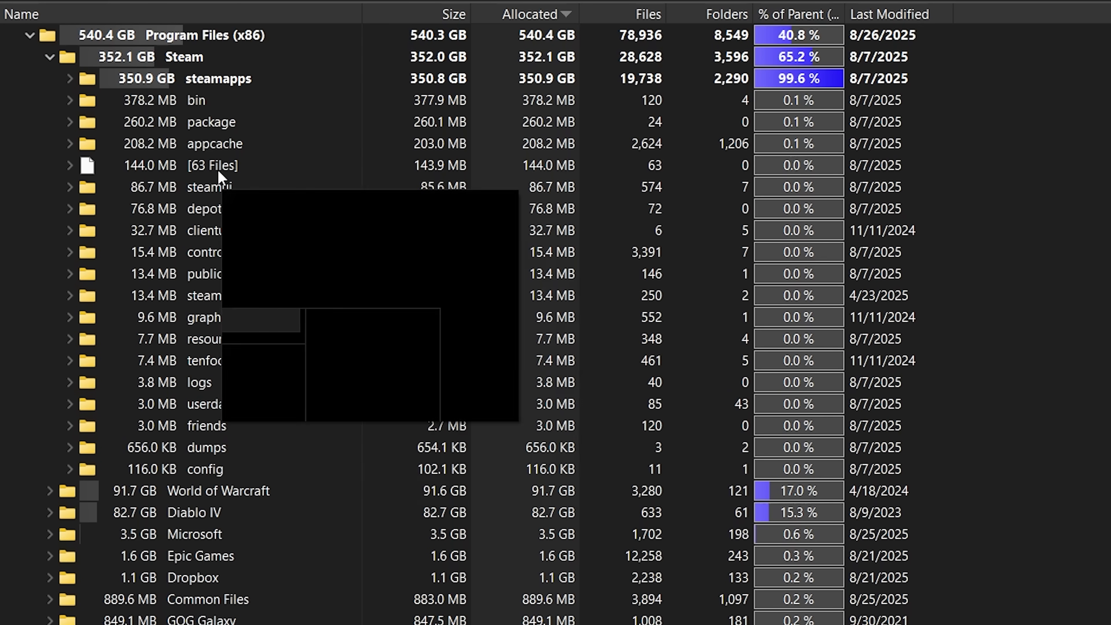
pyautogui.click(70, 79)
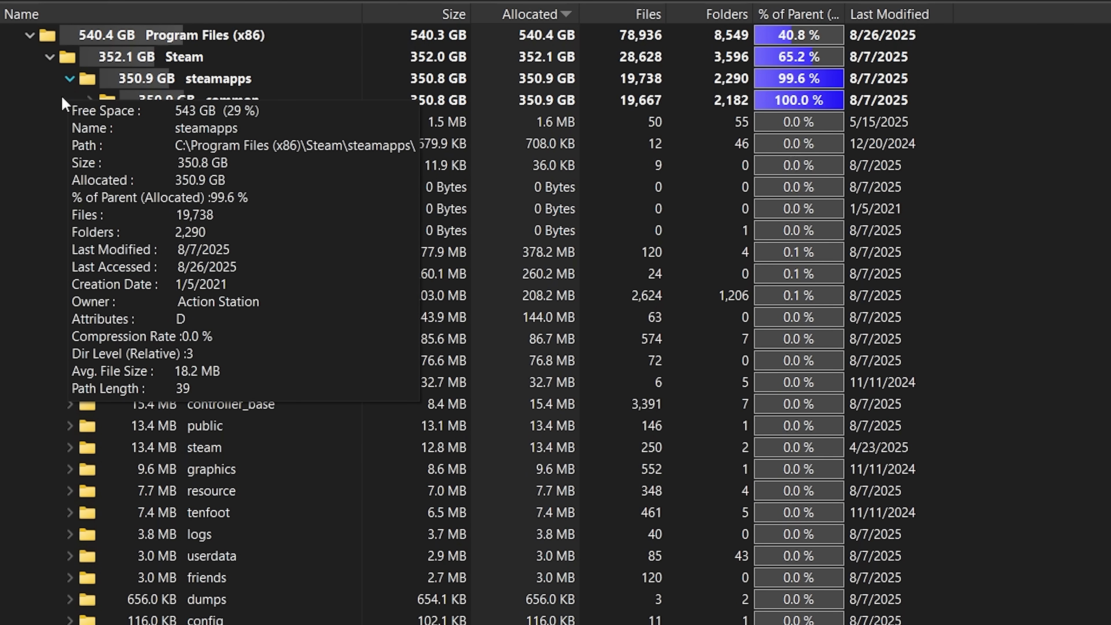
pyautogui.click(90, 100)
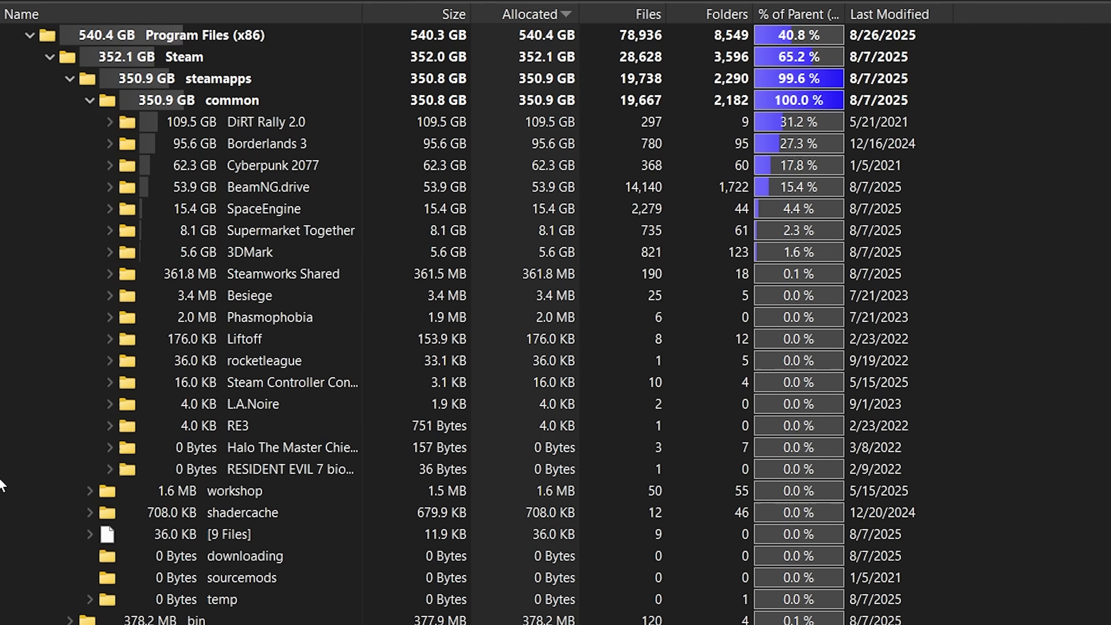
pyautogui.click(87, 102)
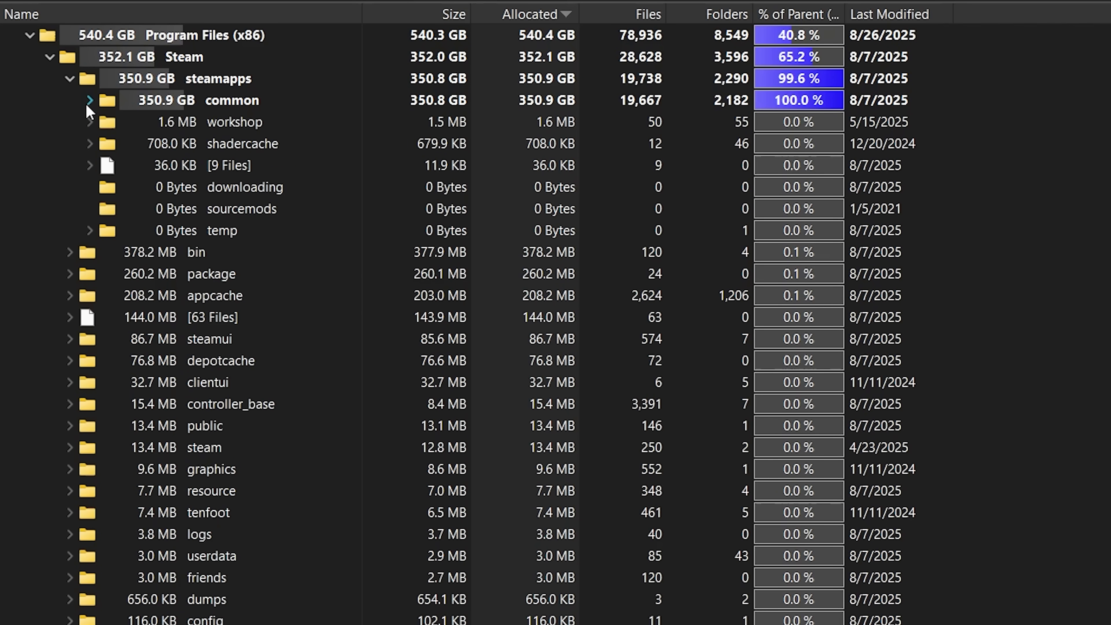
pyautogui.click(70, 79)
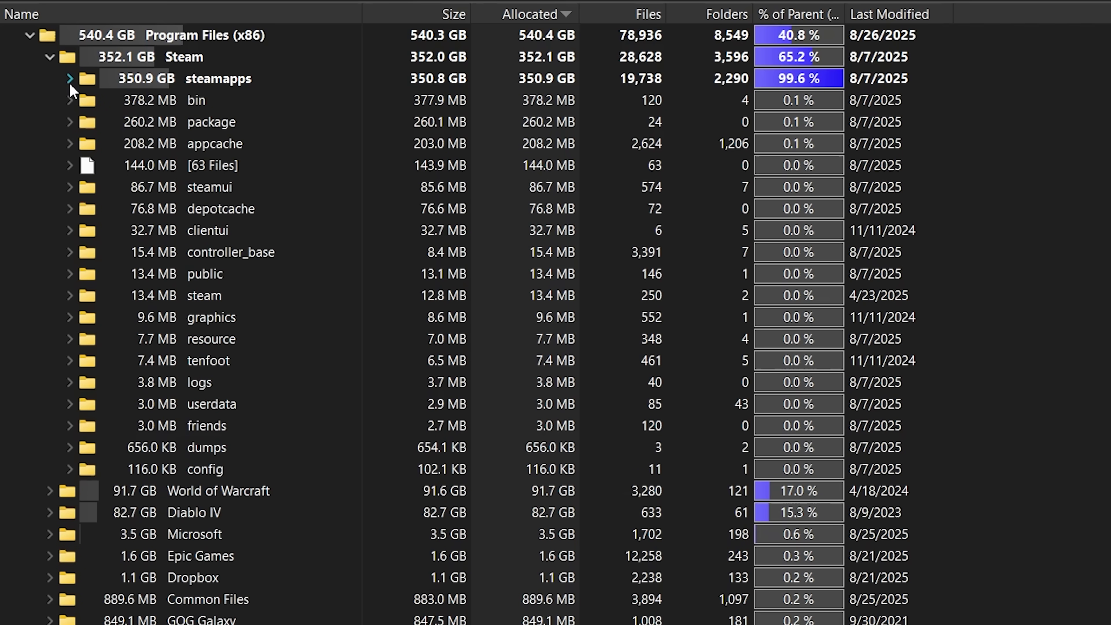
# Collapse Steam so World of Warcraft (91.7 GB) shows among the Program Files (x86) folders
pyautogui.click(49, 57)
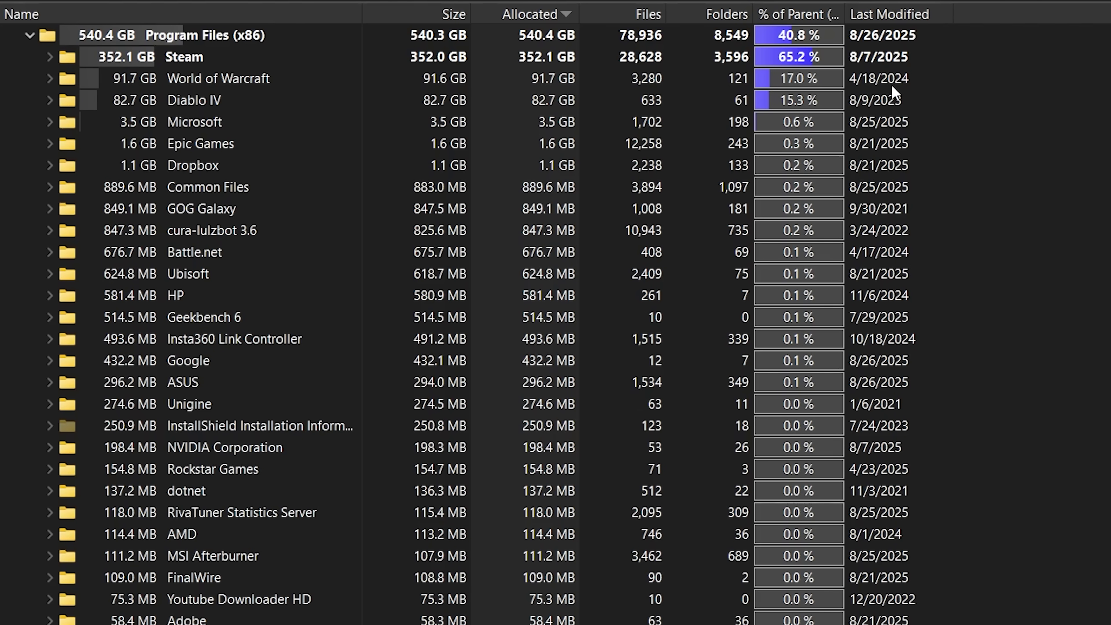
pyautogui.moveTo(892, 84)
# Search the Start menu for 'world', then 'battle', and confirm the search
pyautogui.press('super')
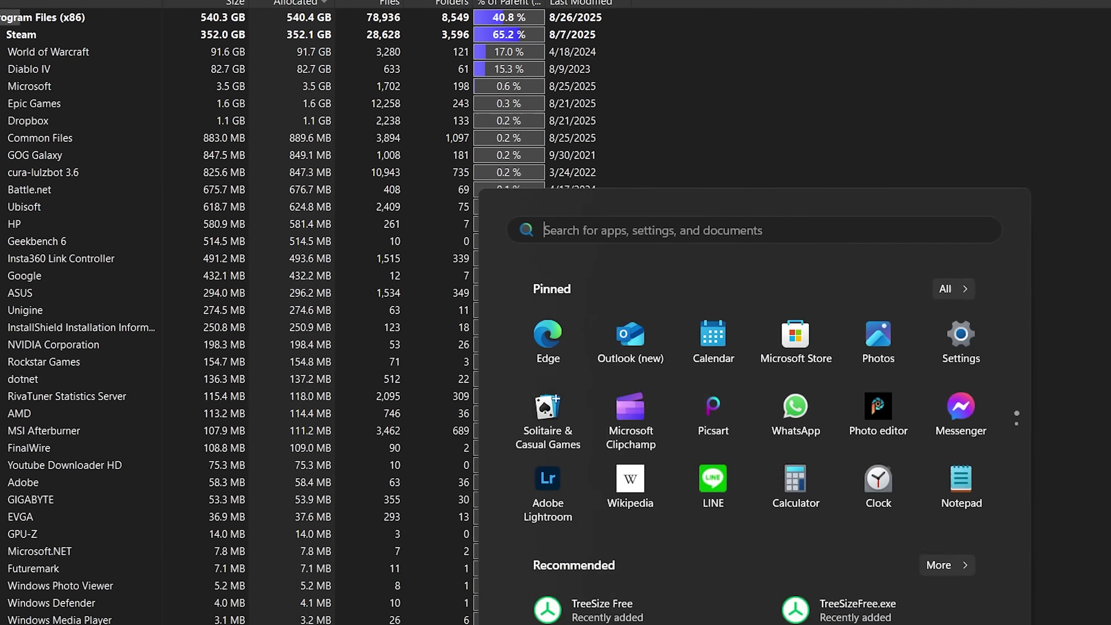
pyautogui.write('world_of_Warships')
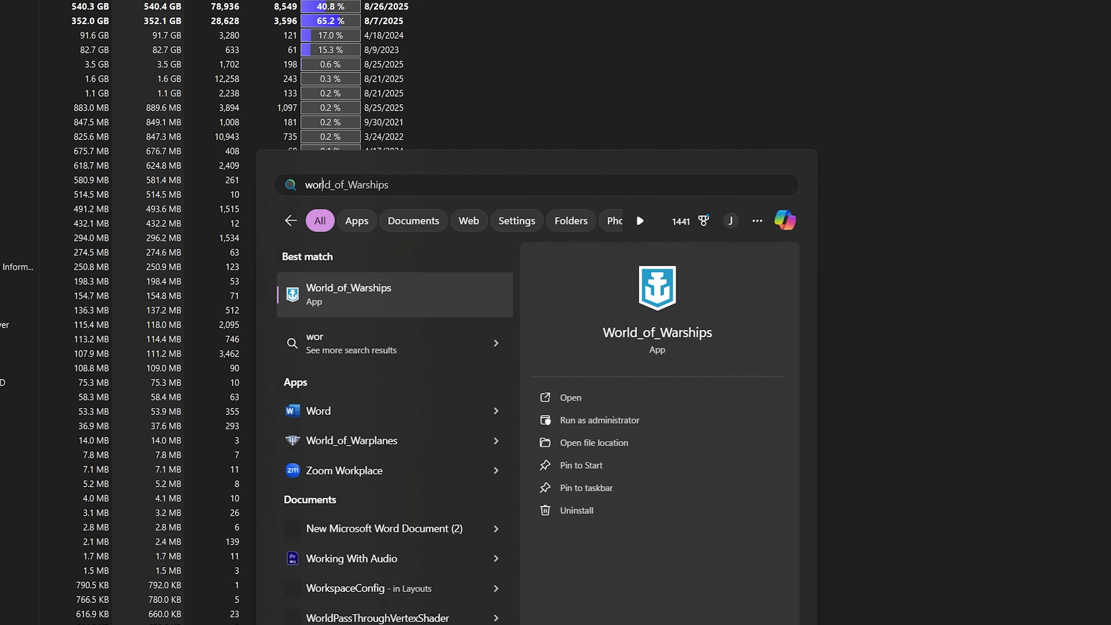
pyautogui.press('BackSpace')
pyautogui.press('BackSpace')
pyautogui.press('BackSpace')
pyautogui.press('BackSpace')
pyautogui.press('BackSpace')
pyautogui.write('battle')
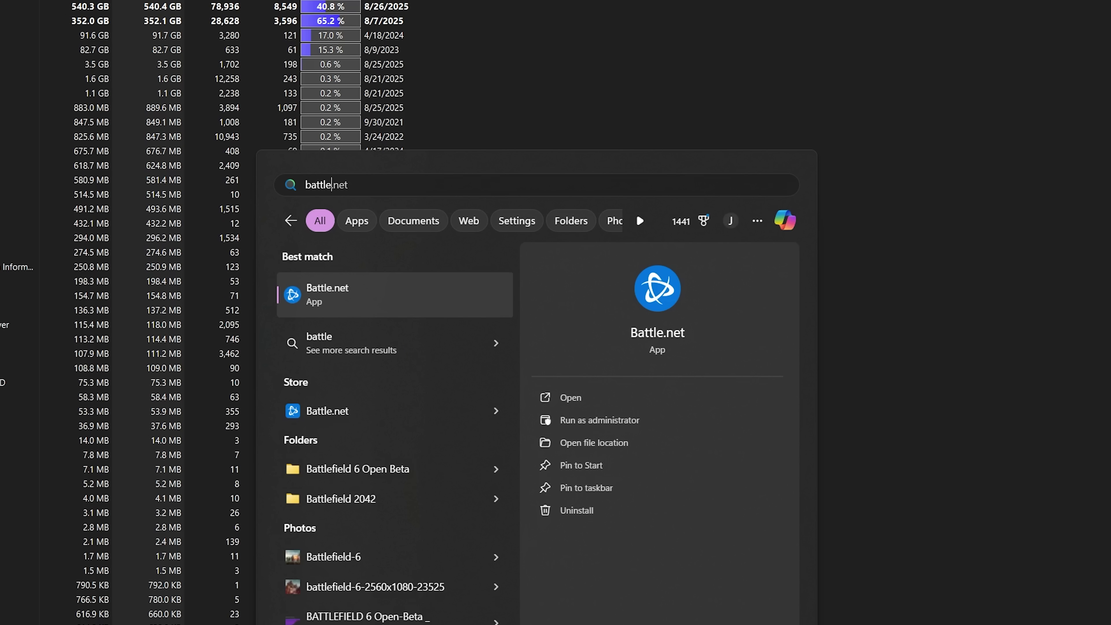
pyautogui.press('Return')
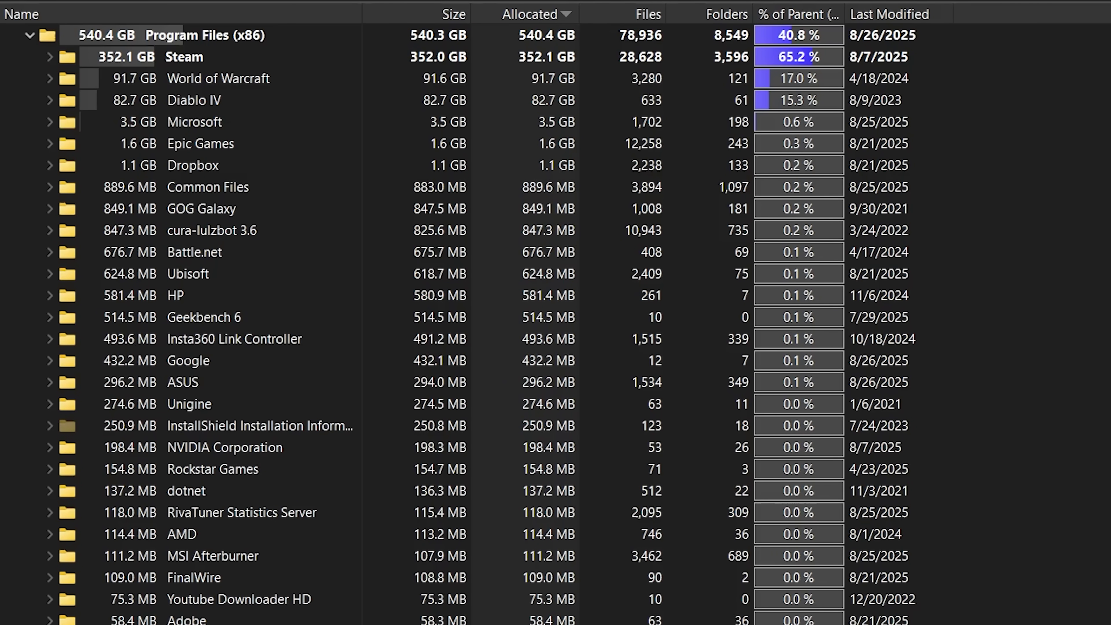
# Launch Revo Uninstaller by searching 'revo' in the Start menu
pyautogui.press('super')
pyautogui.write('revo')
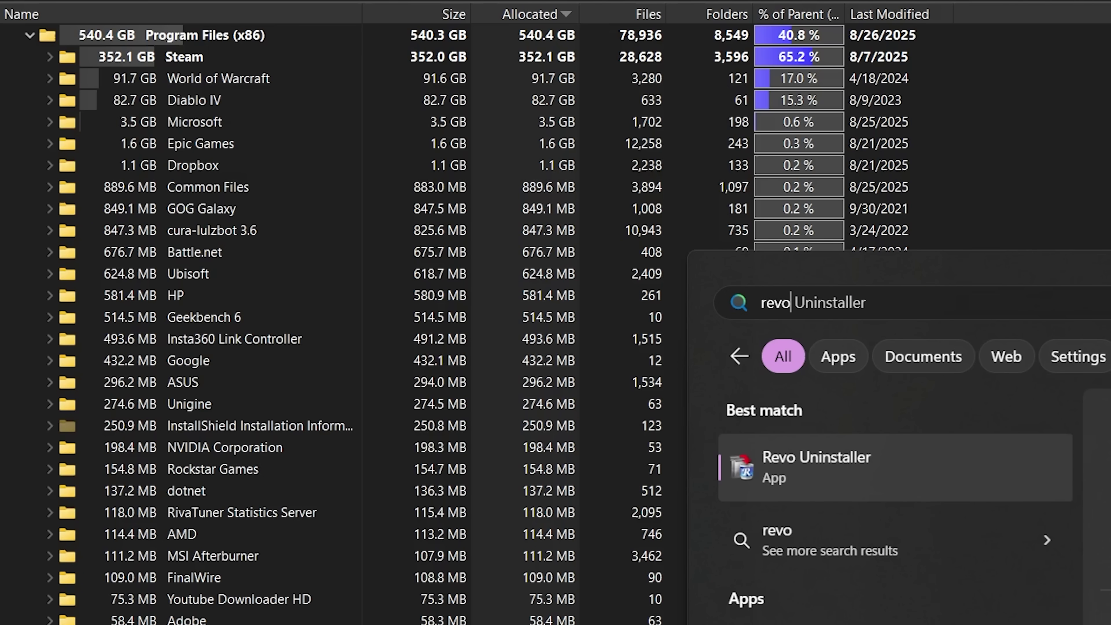
pyautogui.press('Return')
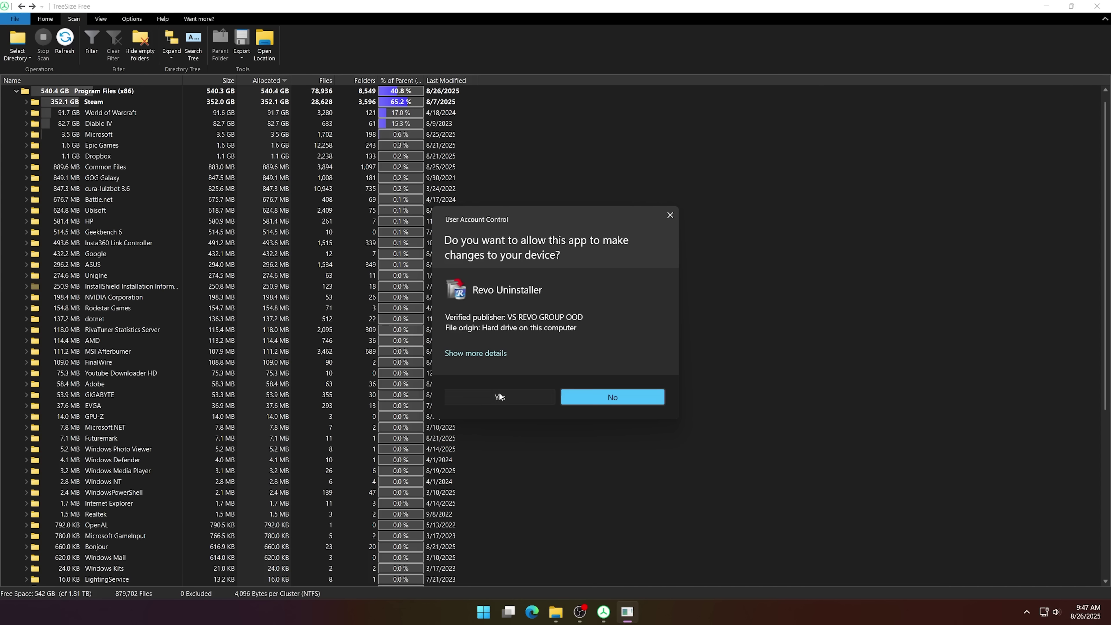
# Allow Revo Uninstaller's changes, sort programs by name, and select World of Warcraft
pyautogui.click(499, 392)
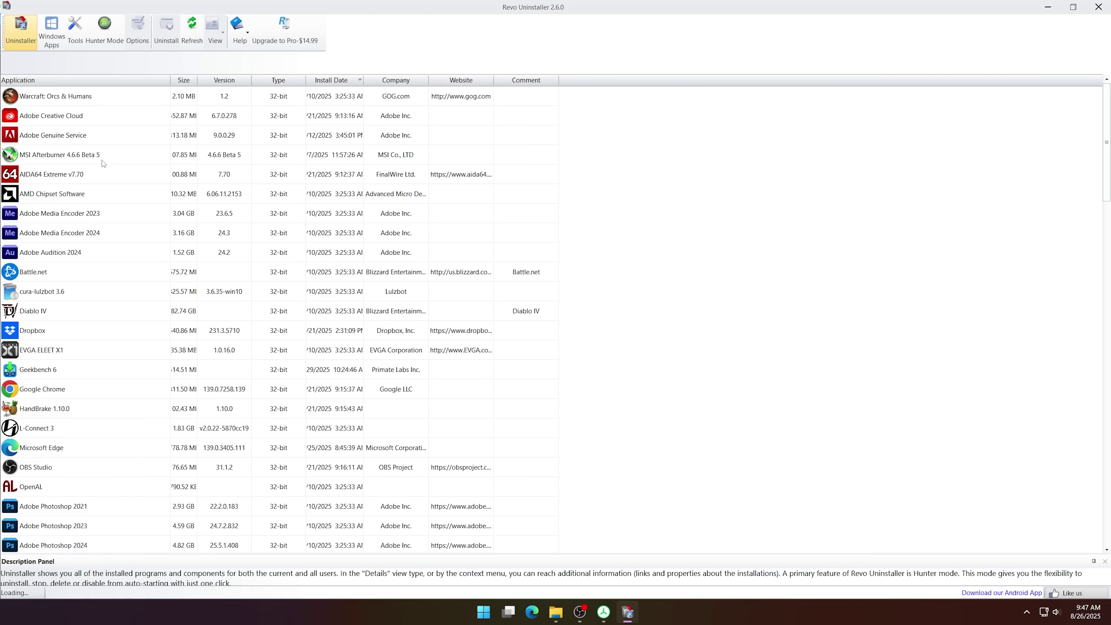
pyautogui.click(132, 82)
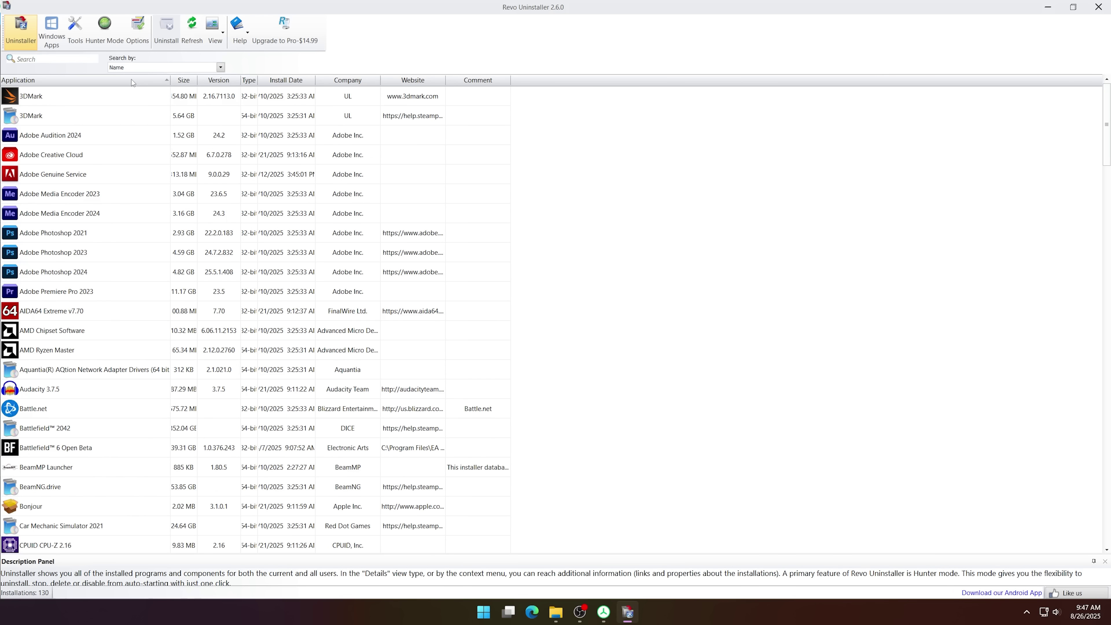
pyautogui.moveTo(1107, 109); pyautogui.dragTo(1104, 492)
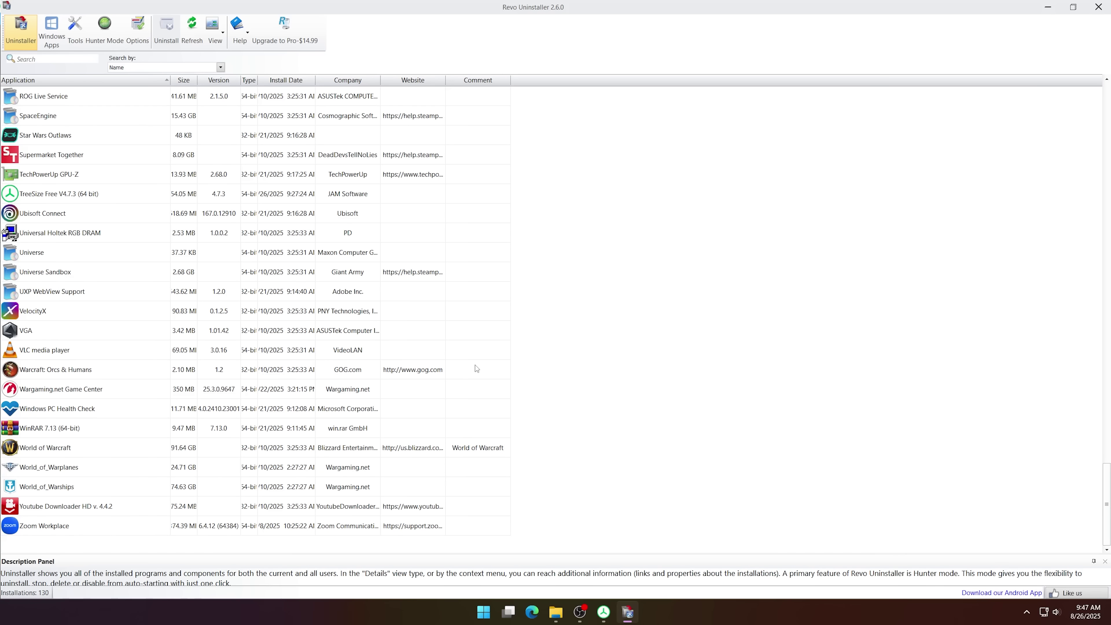
pyautogui.click(64, 452)
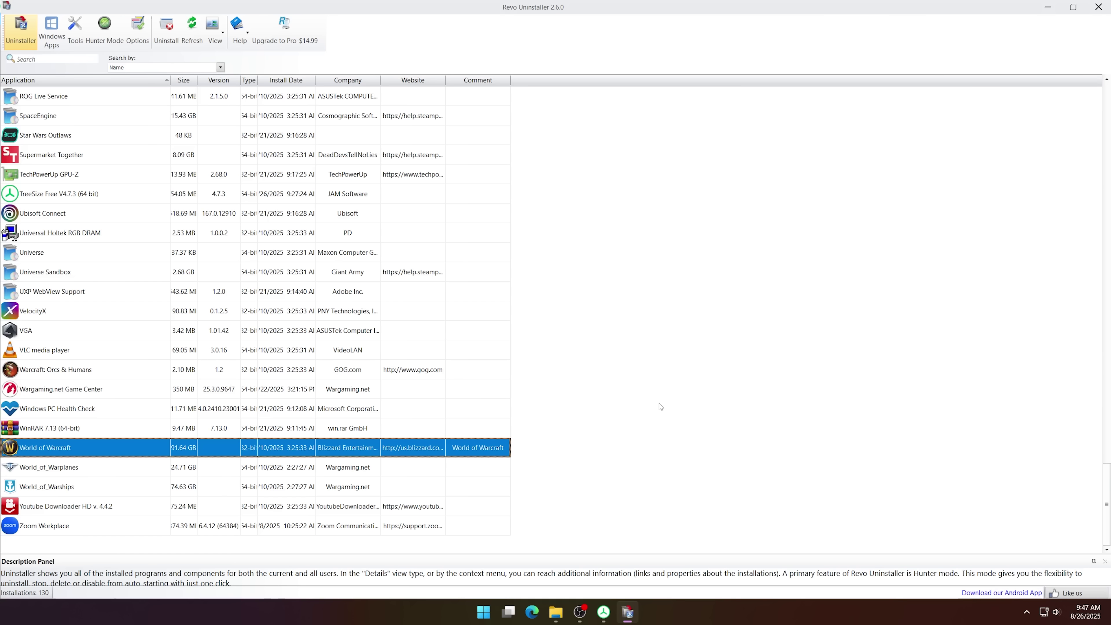
# Uninstall World of Warcraft without a restore point, confirming Yes, Uninstall in Blizzard's prompt
pyautogui.rightClick(83, 451)
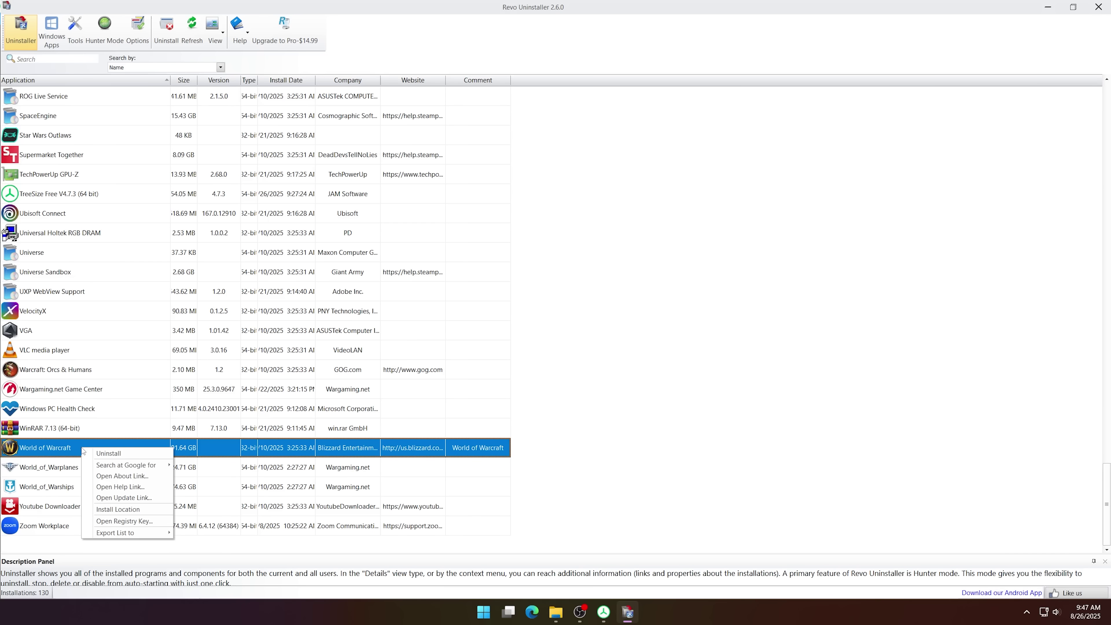
pyautogui.click(107, 454)
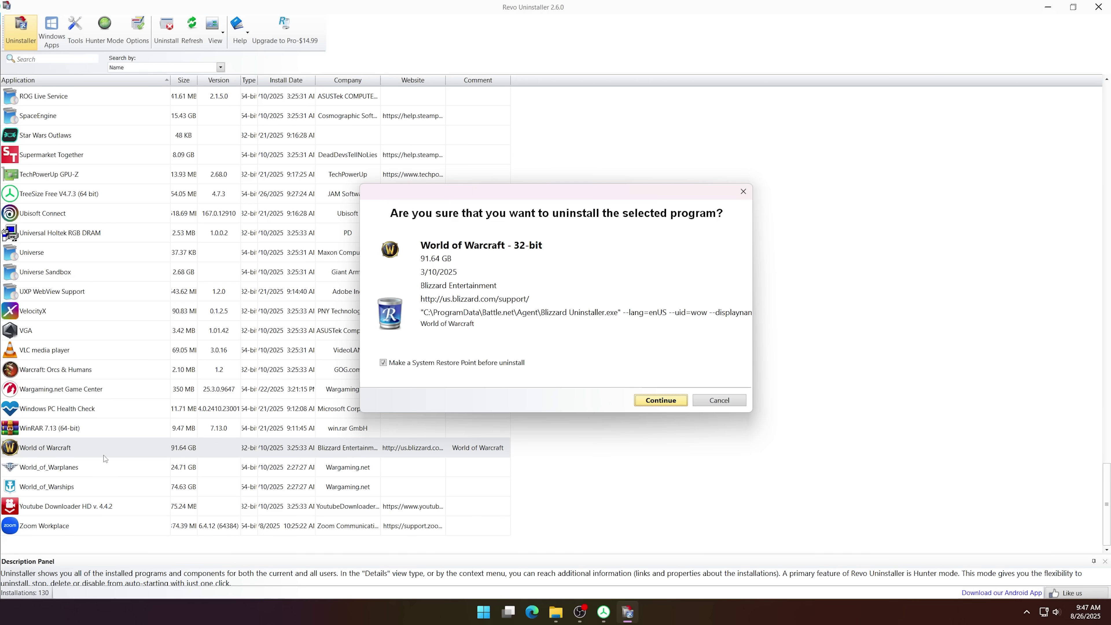
pyautogui.click(383, 363)
pyautogui.click(667, 401)
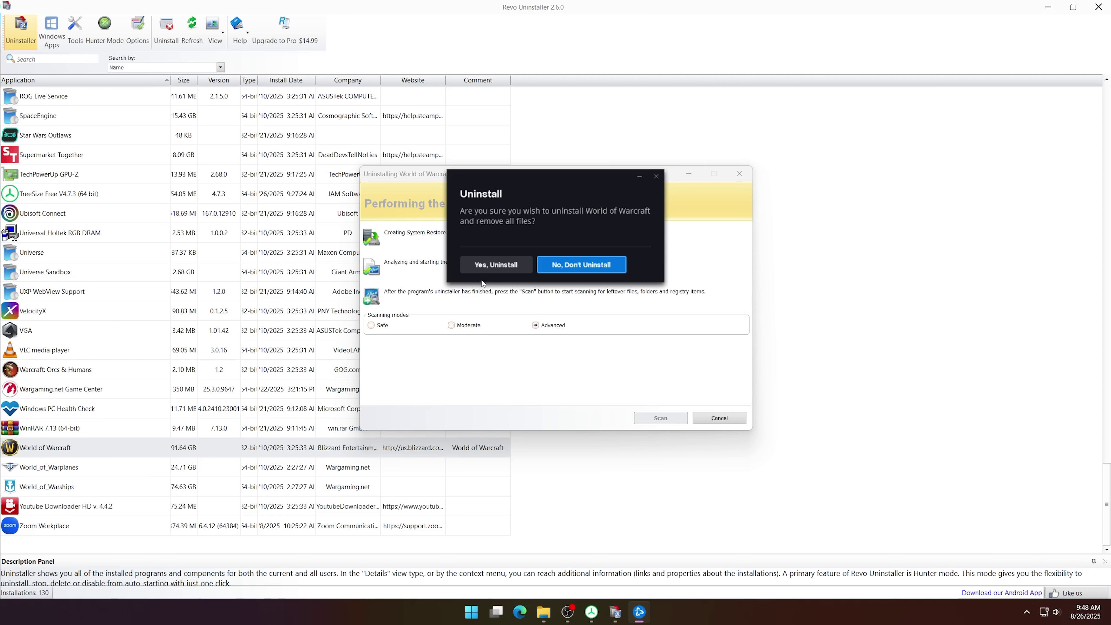
pyautogui.click(496, 265)
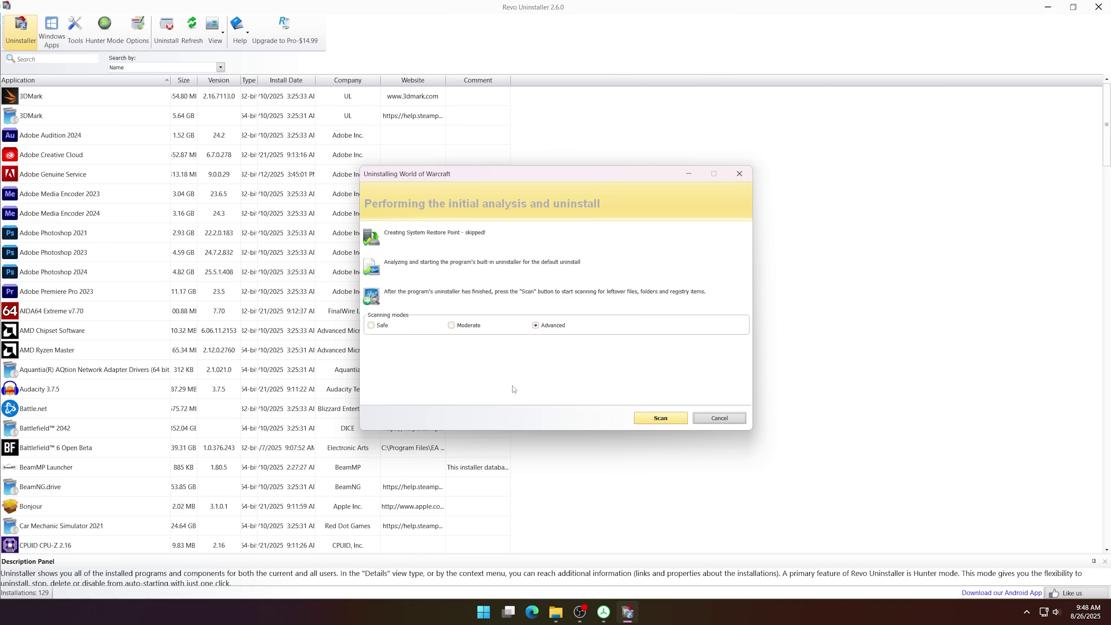
# Scan for leftovers and delete all World of Warcraft registry entries
pyautogui.click(655, 419)
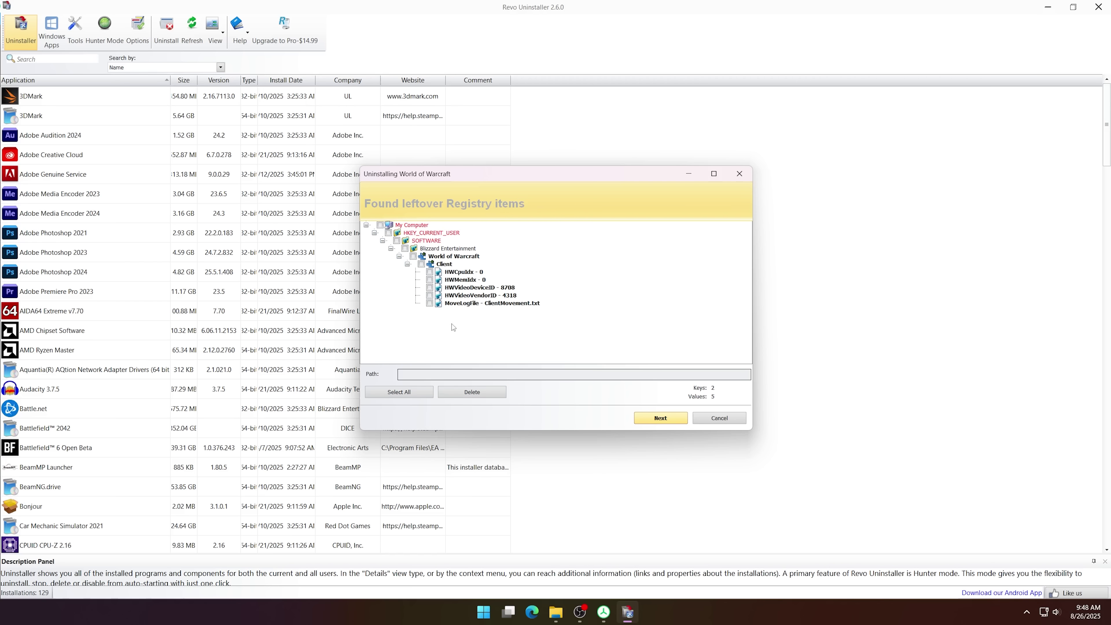
pyautogui.click(403, 393)
pyautogui.click(499, 393)
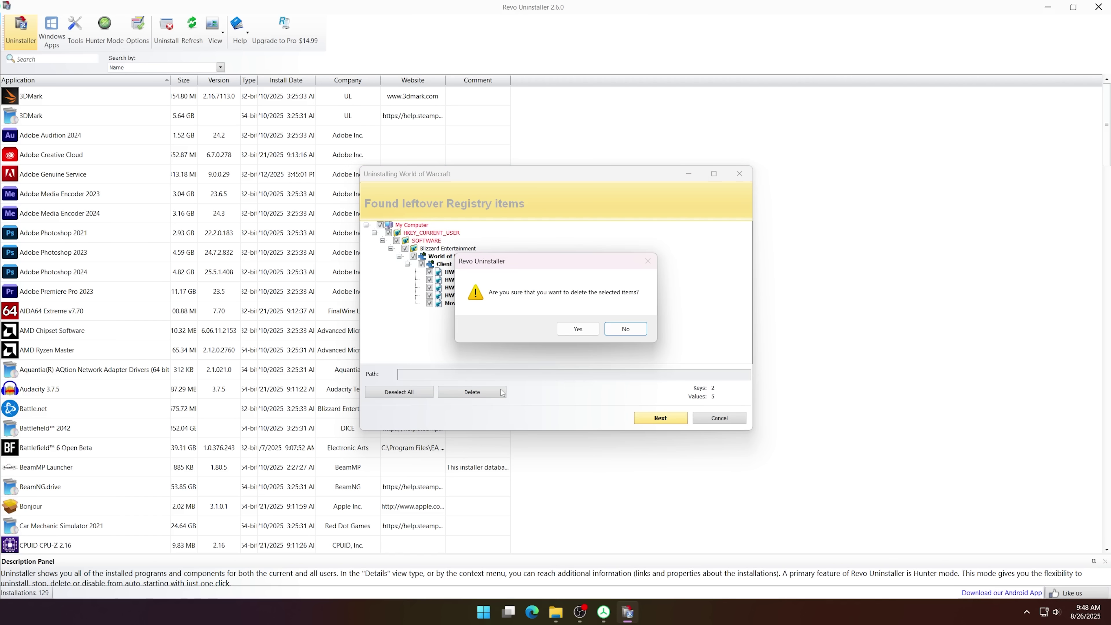
pyautogui.click(577, 326)
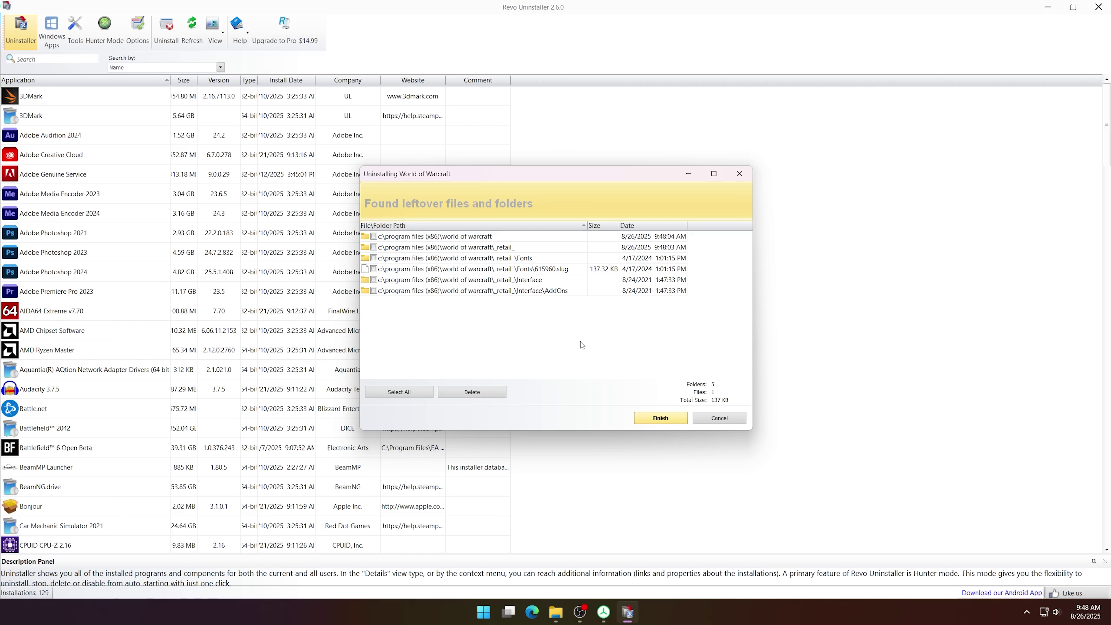
# Delete all leftover World of Warcraft files and folders
pyautogui.click(399, 392)
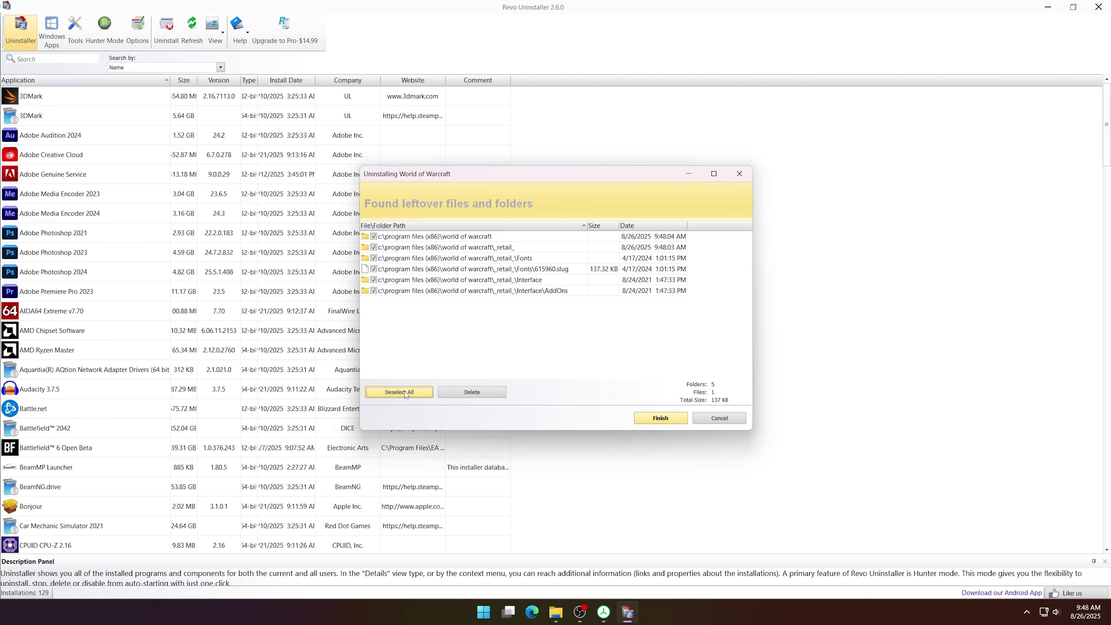
pyautogui.click(471, 393)
pyautogui.click(585, 328)
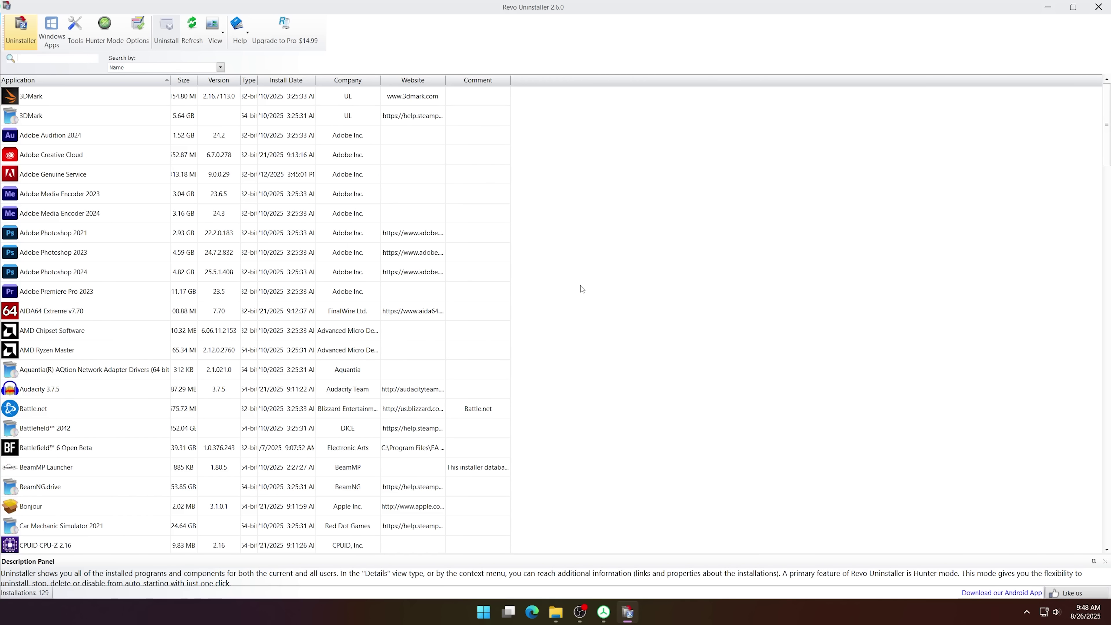
# Minimize Revo Uninstaller, rescan C: in TreeSize Free, and expand Program Files (x86) at 448.8 GB
pyautogui.click(1048, 7)
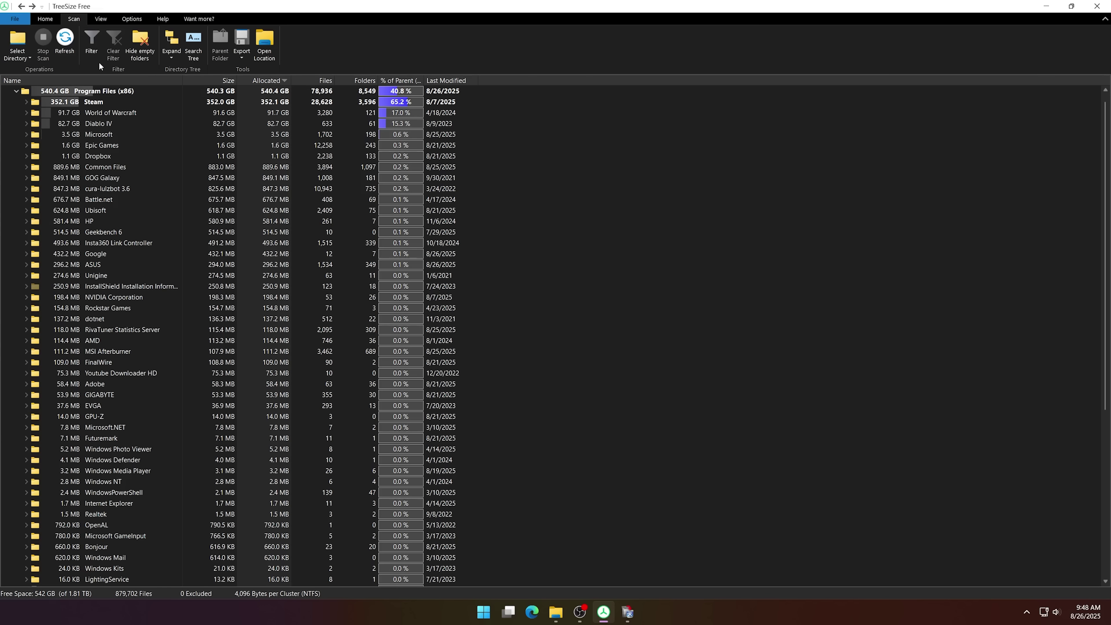
pyautogui.click(65, 43)
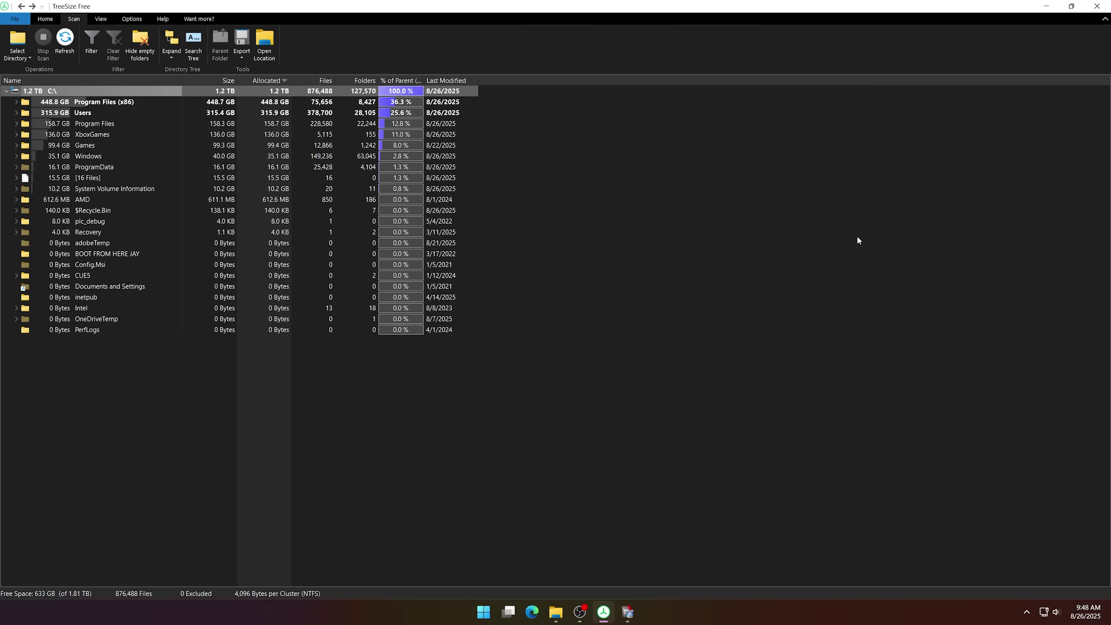
pyautogui.click(16, 102)
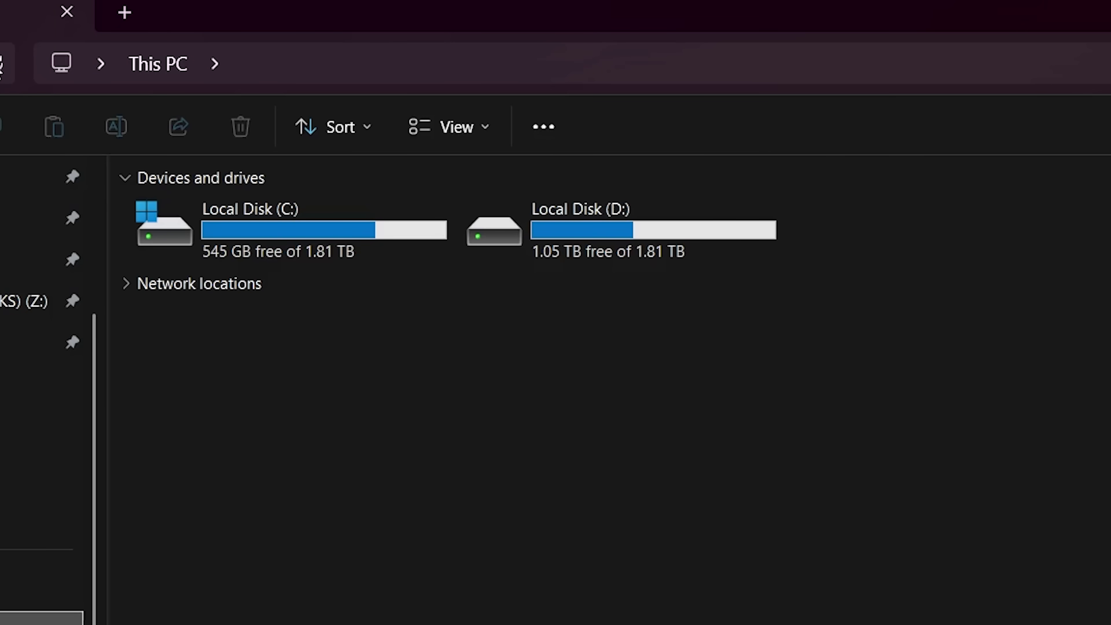
pyautogui.click(7, 63)
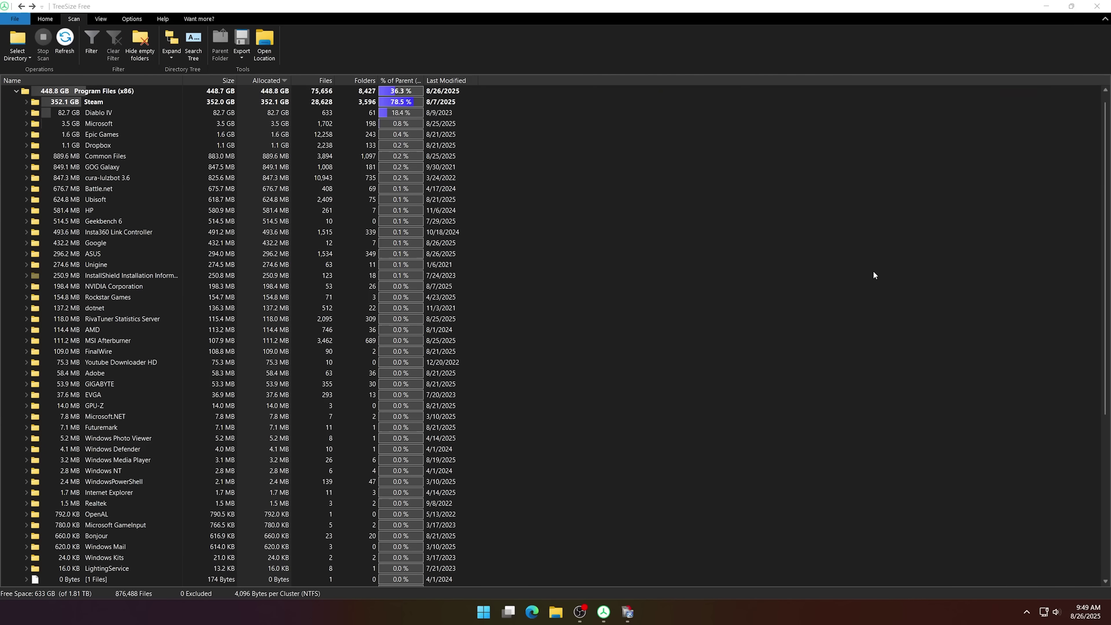
# Collapse Program Files (x86) and expand Users, revealing a 315.6 GB user profile folder
pyautogui.click(16, 91)
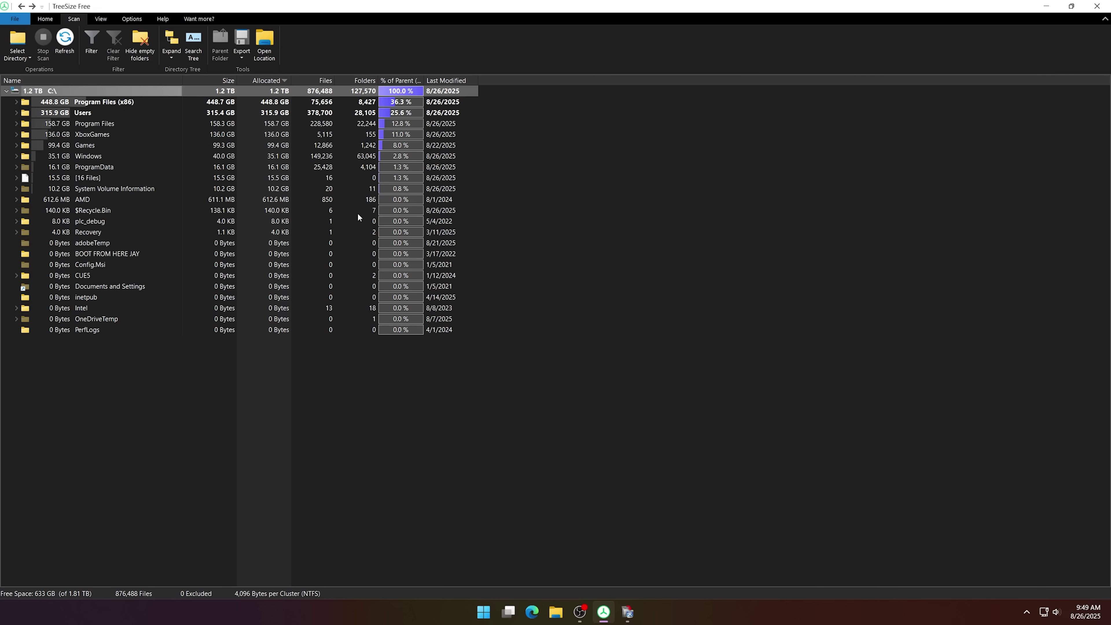
pyautogui.click(16, 113)
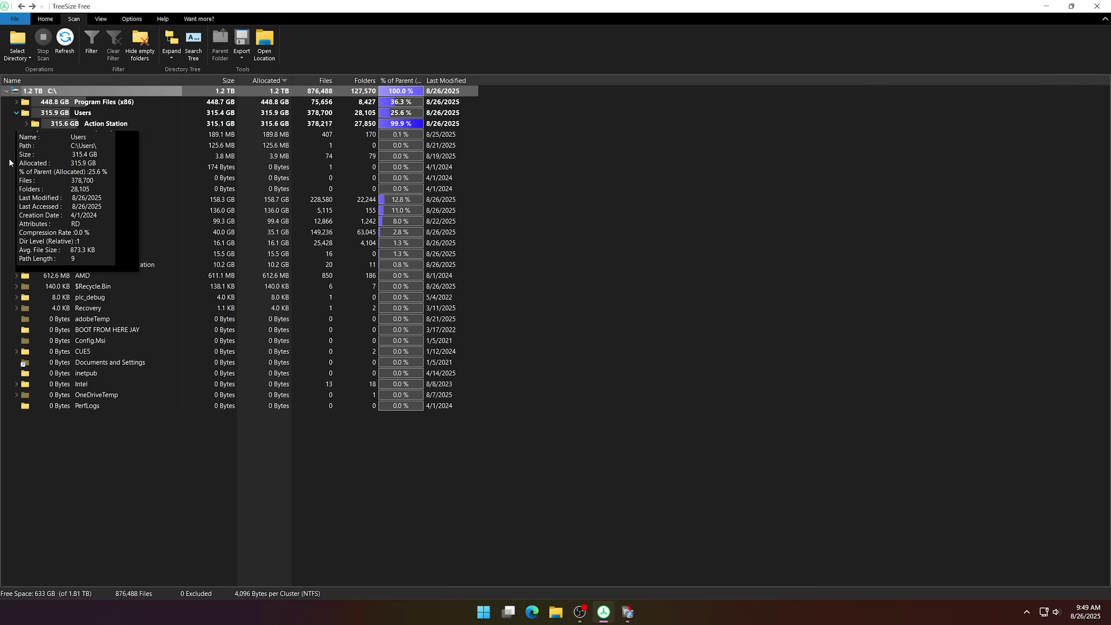
pyautogui.moveTo(201, 156)
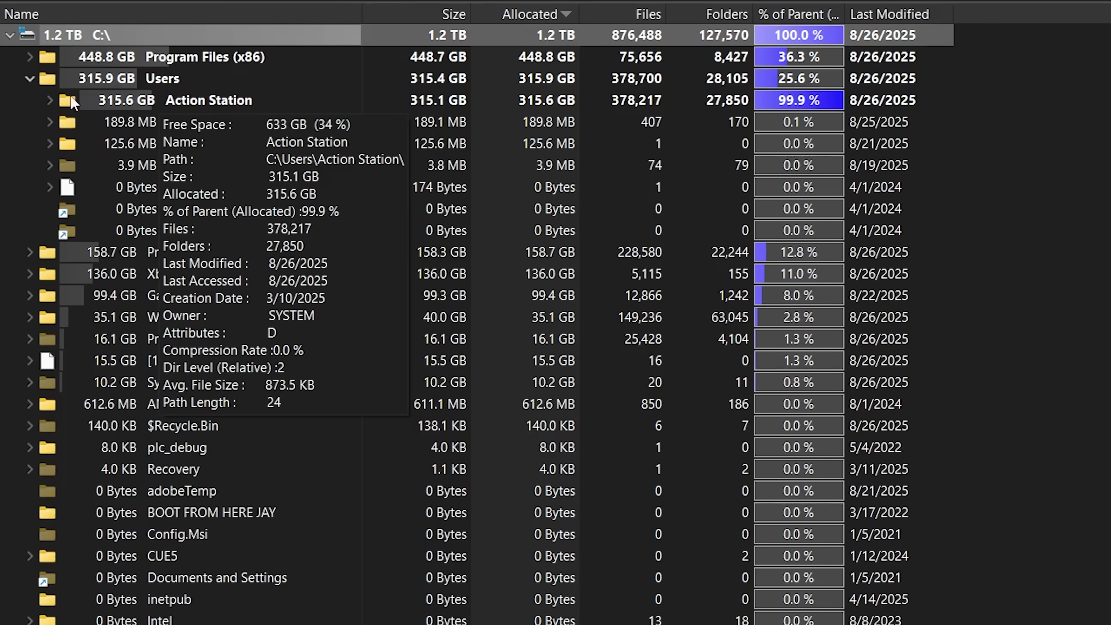
# Expand the Action Station profile to see its biggest folders, led by AppData at 234.7 GB
pyautogui.click(46, 103)
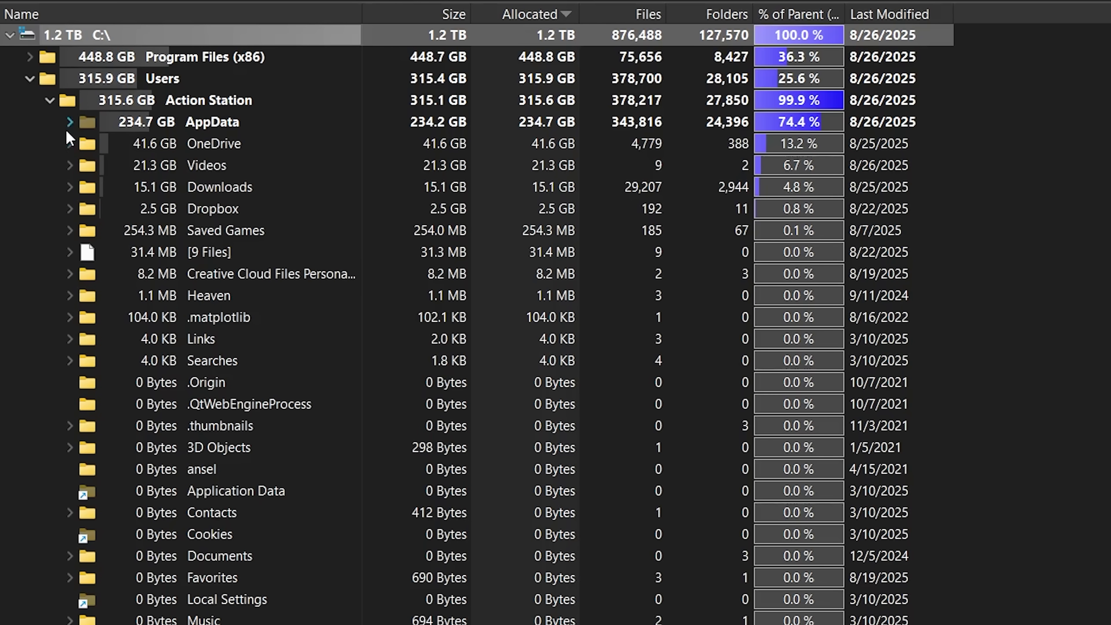
pyautogui.moveTo(72, 143)
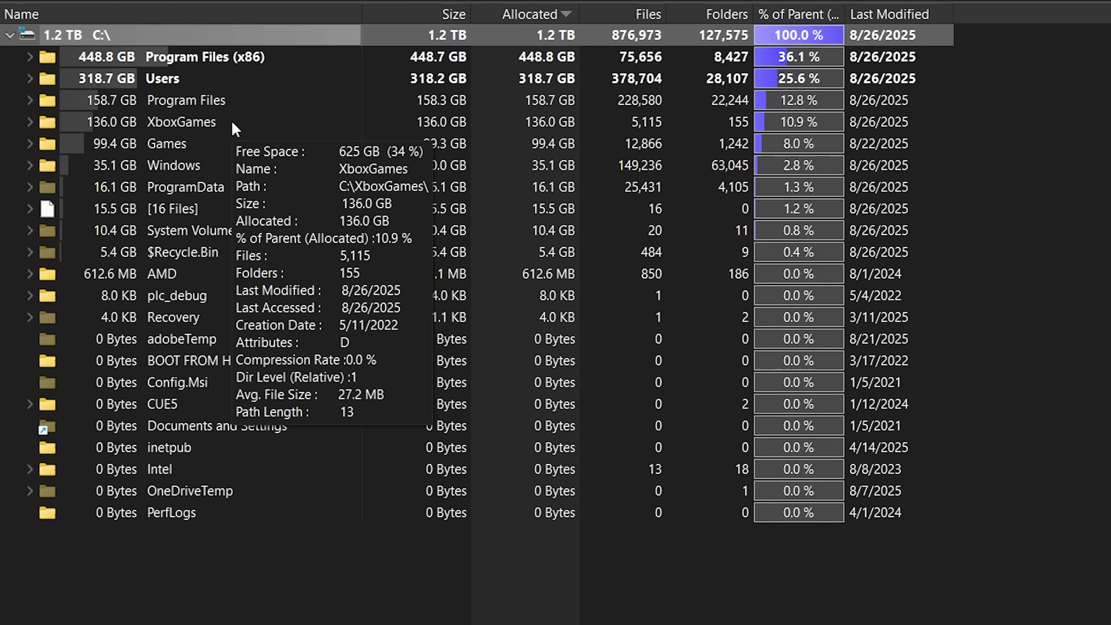
# Expand Program Files (x86), look inside Epic Games and GOG Galaxy, then collapse it again
pyautogui.click(29, 56)
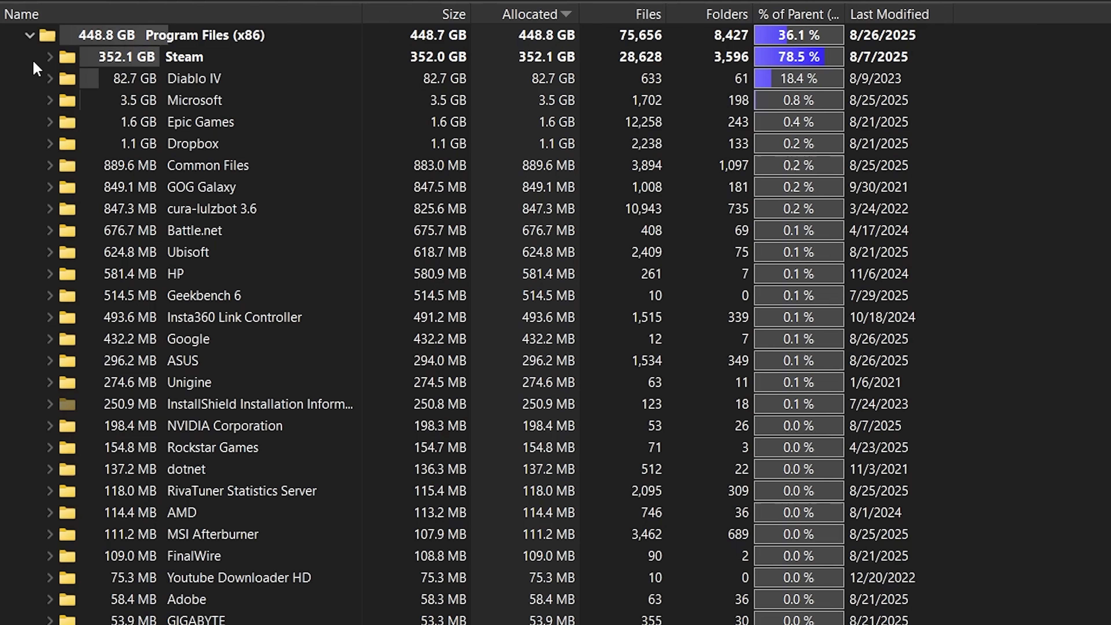
pyautogui.moveTo(335, 193)
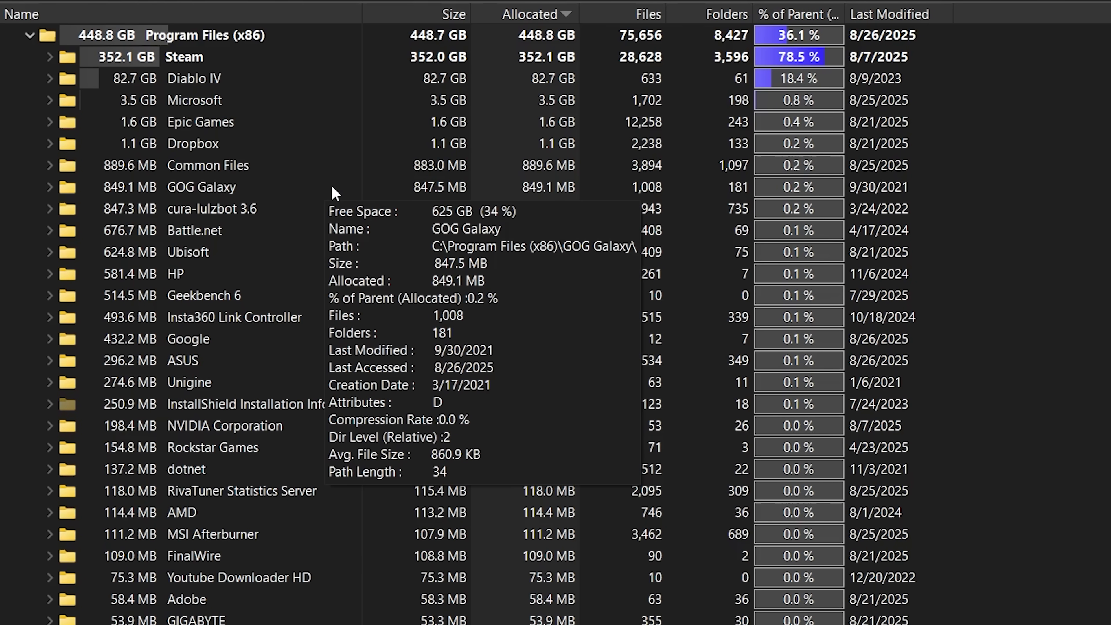
pyautogui.click(49, 122)
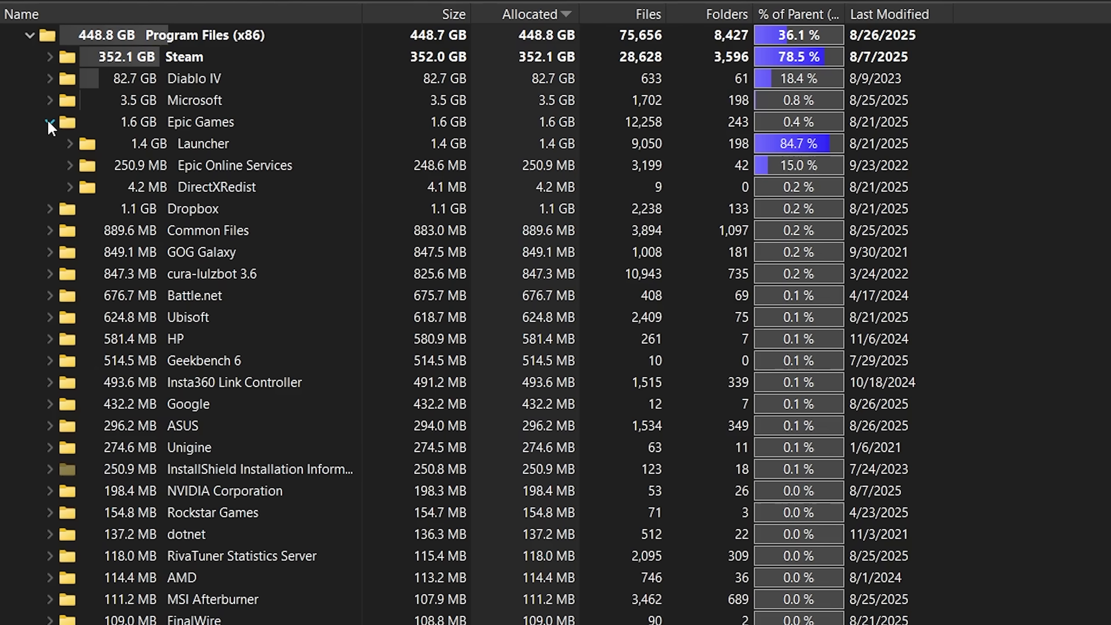
pyautogui.click(50, 122)
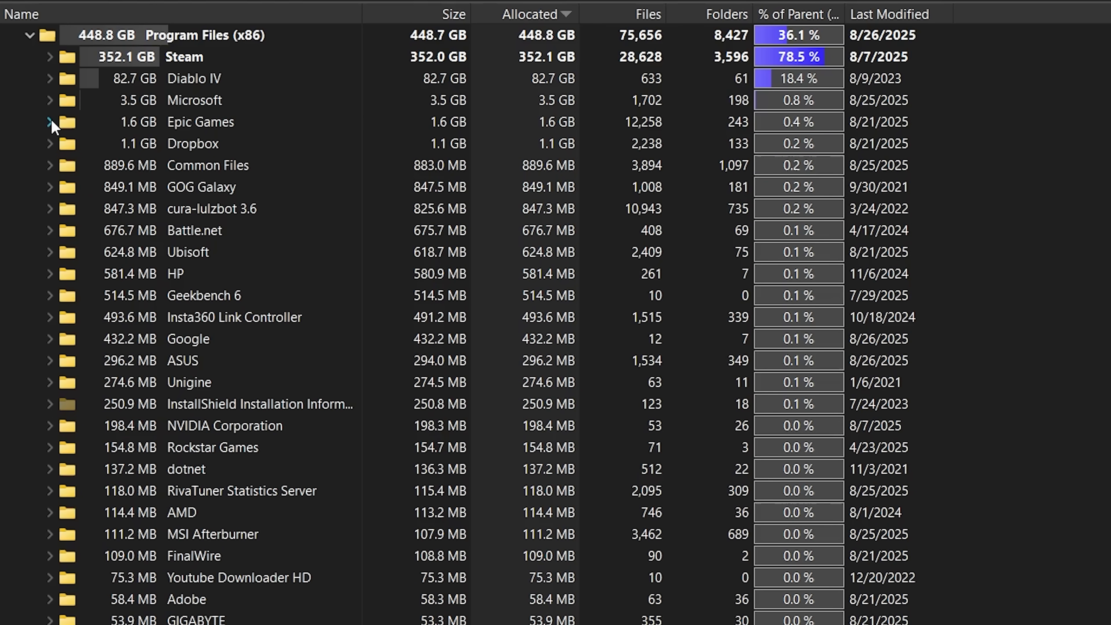
pyautogui.click(49, 187)
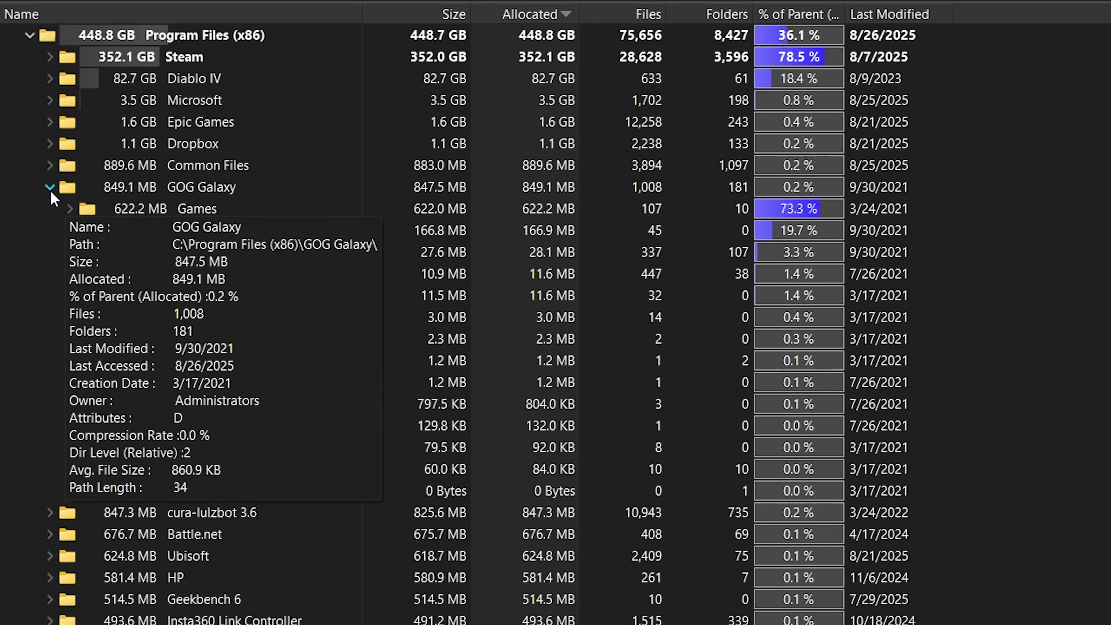
pyautogui.click(30, 35)
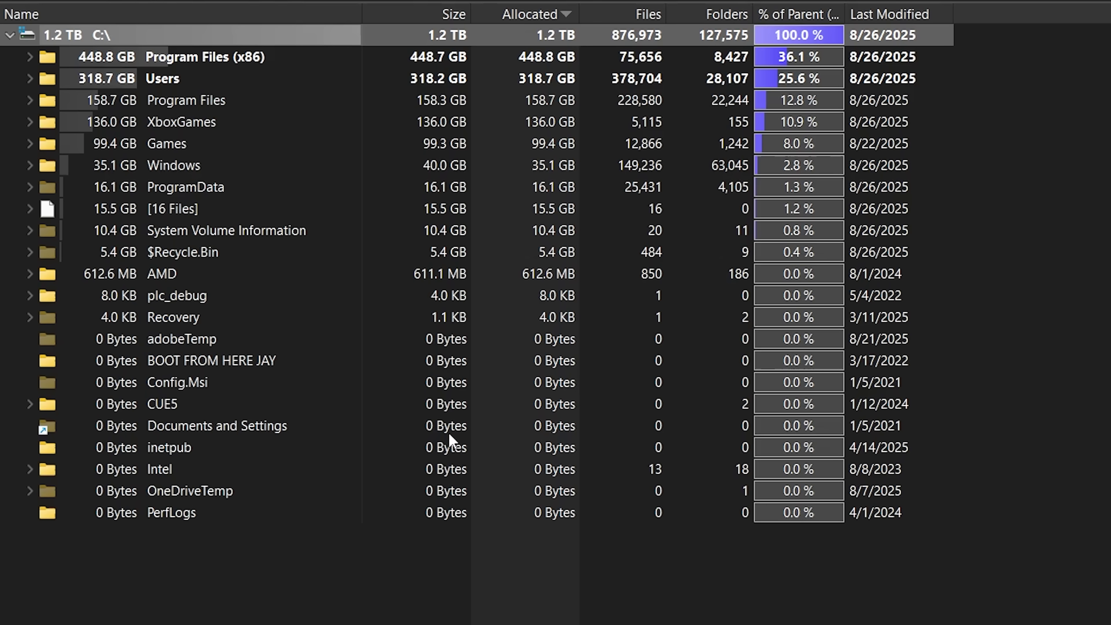
pyautogui.moveTo(26, 299)
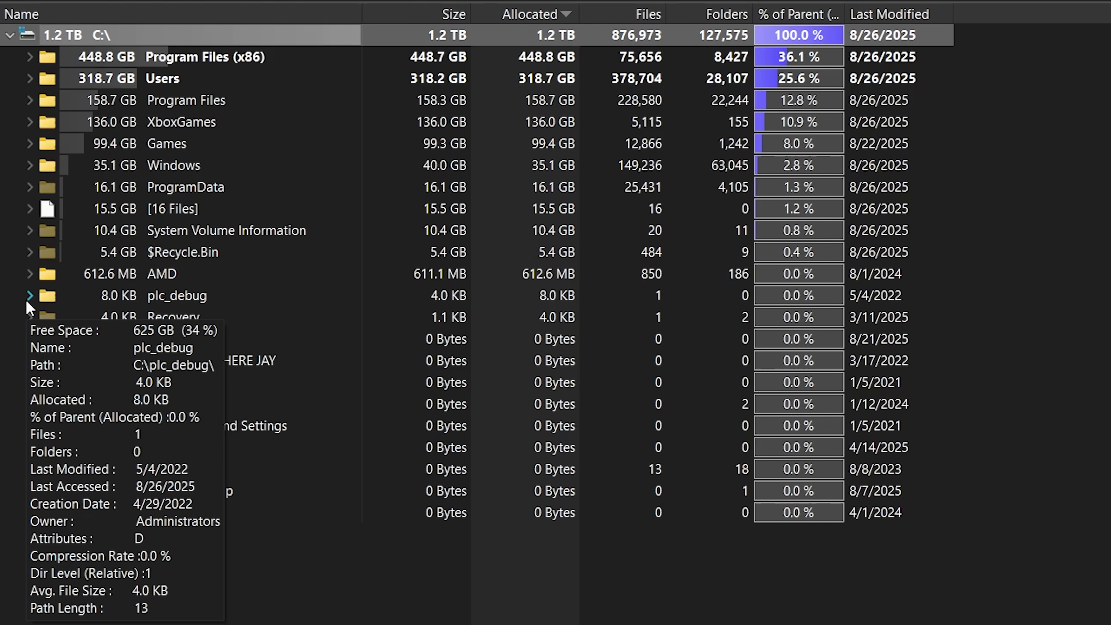
pyautogui.click(31, 274)
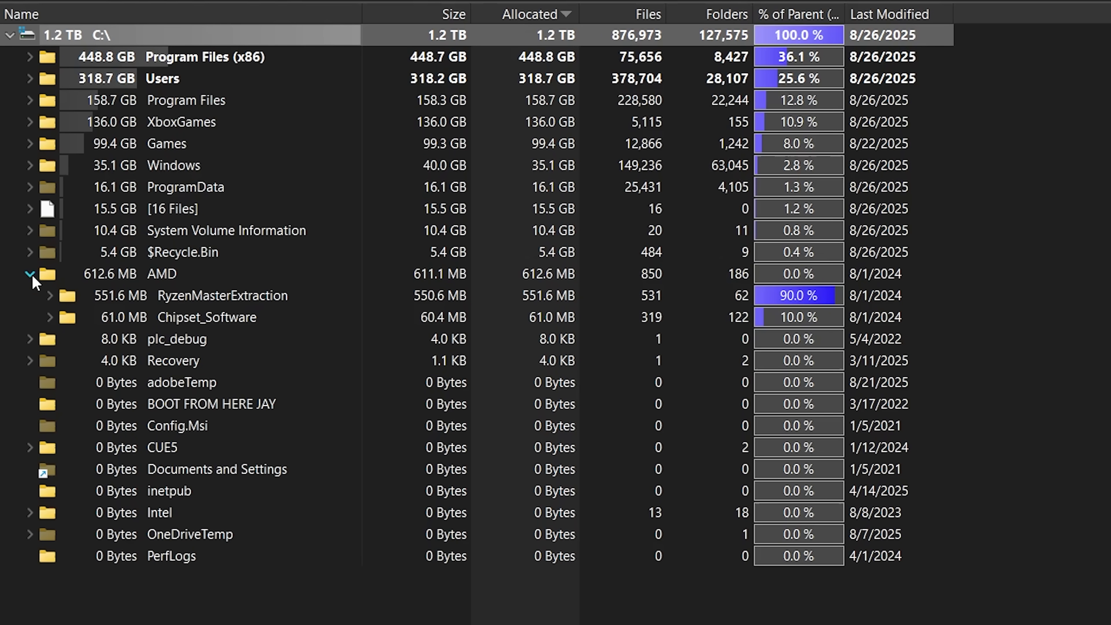
pyautogui.click(30, 274)
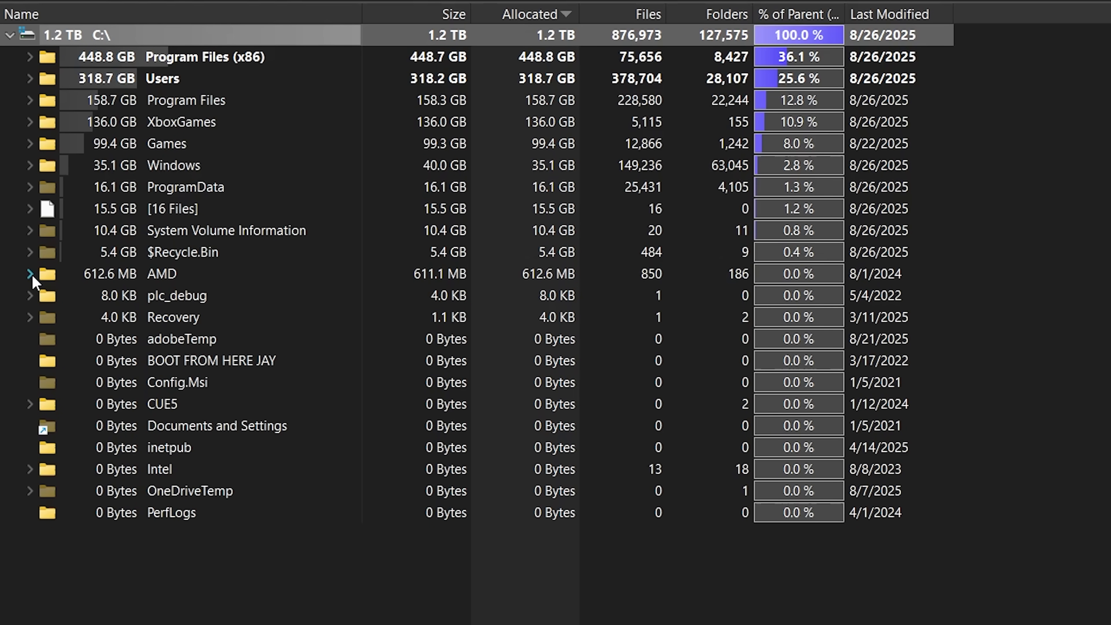
pyautogui.click(30, 274)
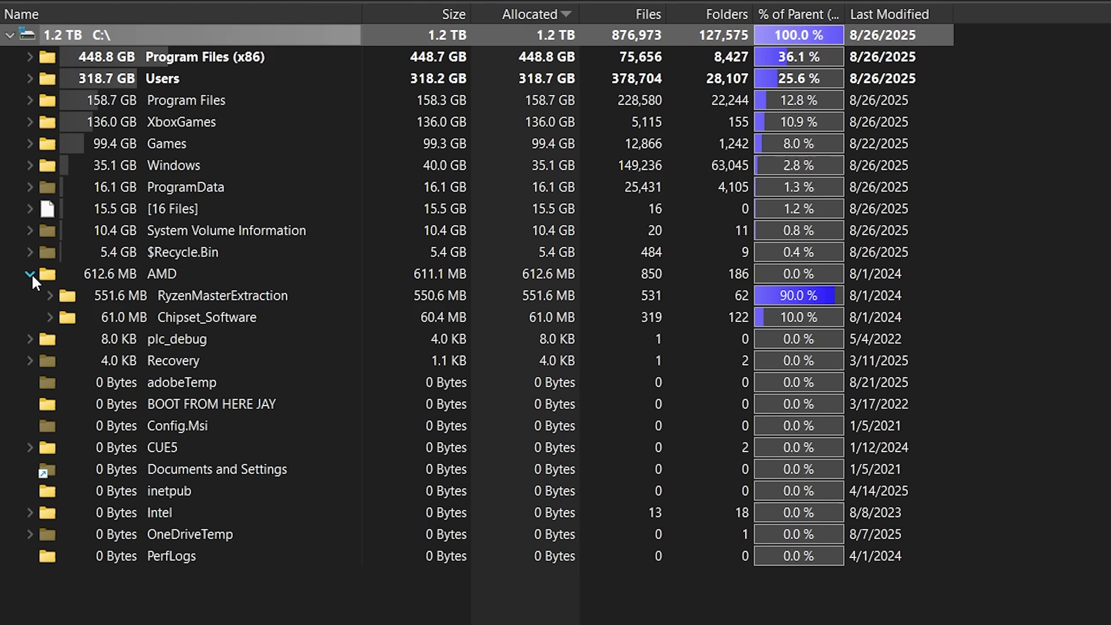
pyautogui.click(30, 274)
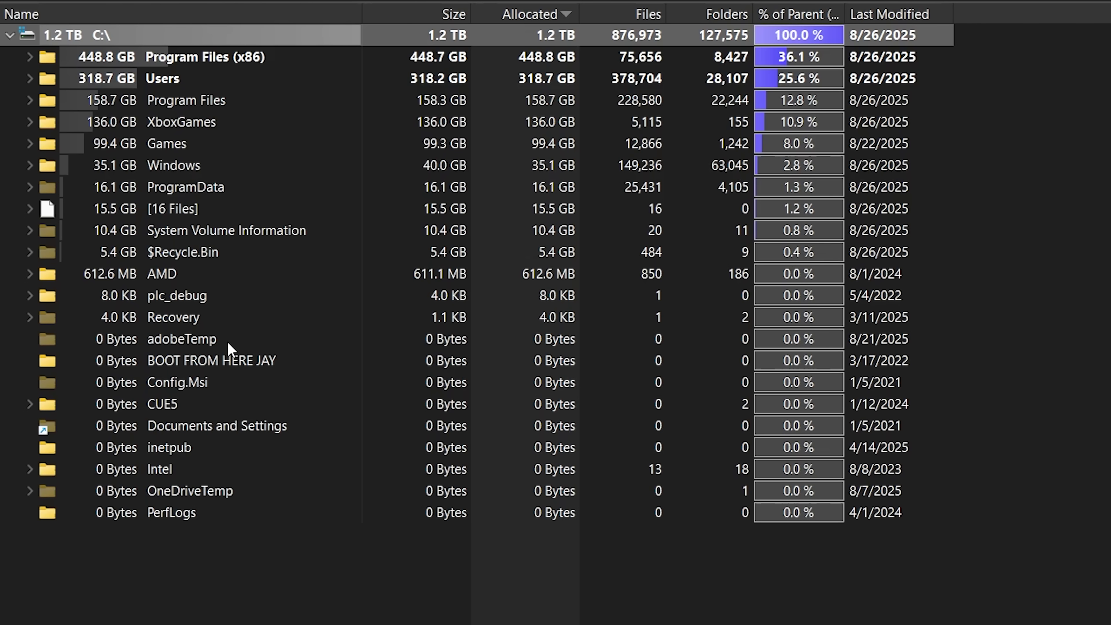
pyautogui.moveTo(228, 303)
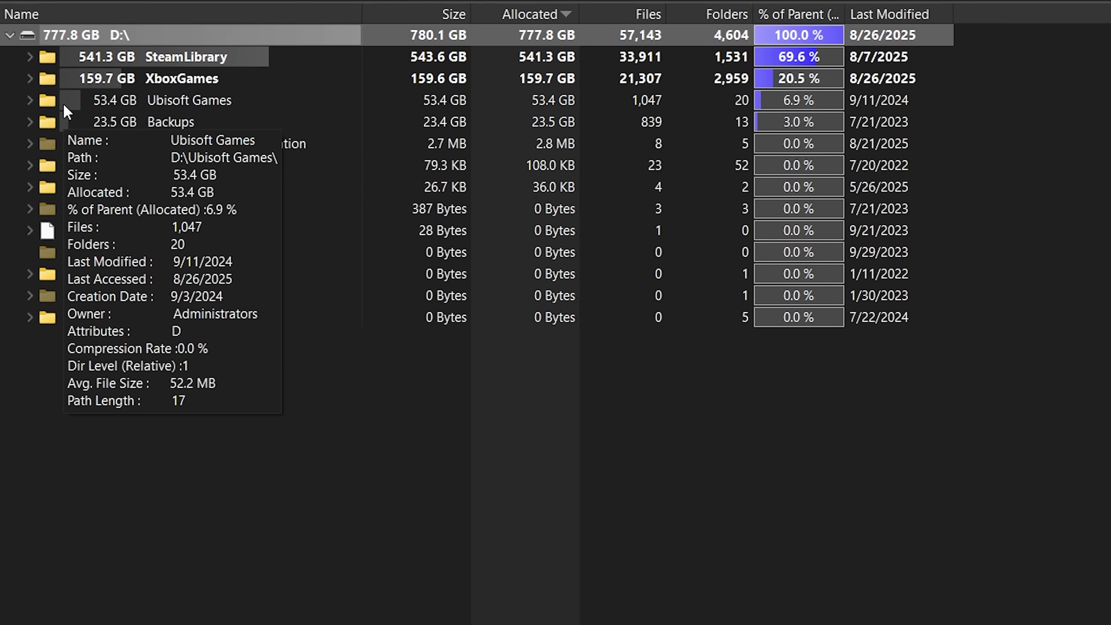
# Peek into D:'s XboxGames, then expand Backups: 14.1 GB of loose files, Baby Stuff 3.2 GB
pyautogui.moveTo(236, 261)
pyautogui.moveTo(192, 194)
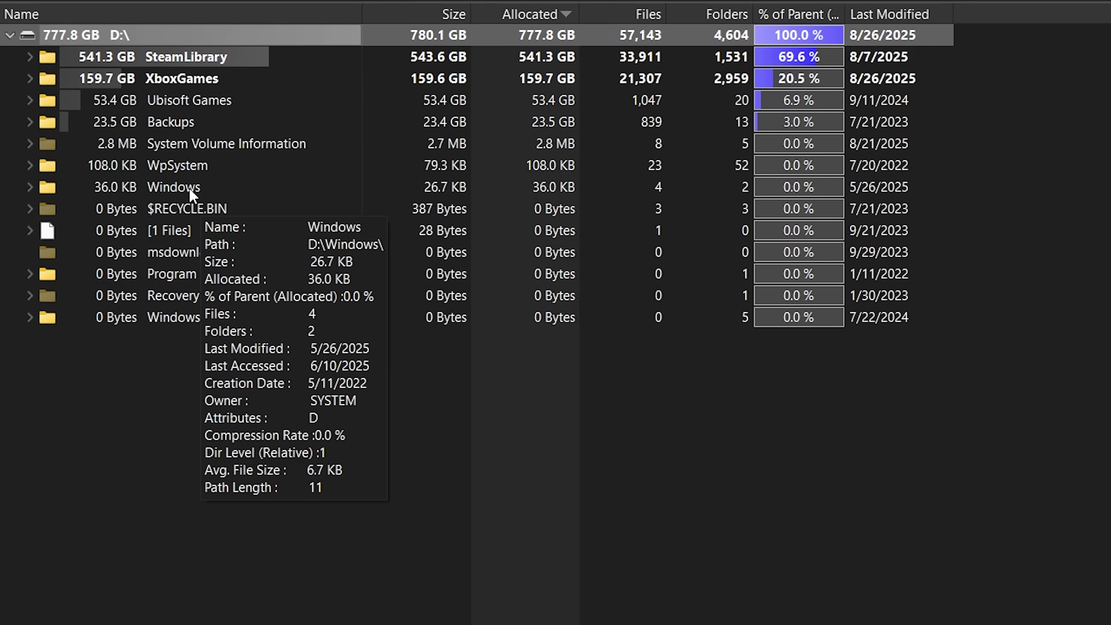
pyautogui.click(31, 79)
pyautogui.click(30, 79)
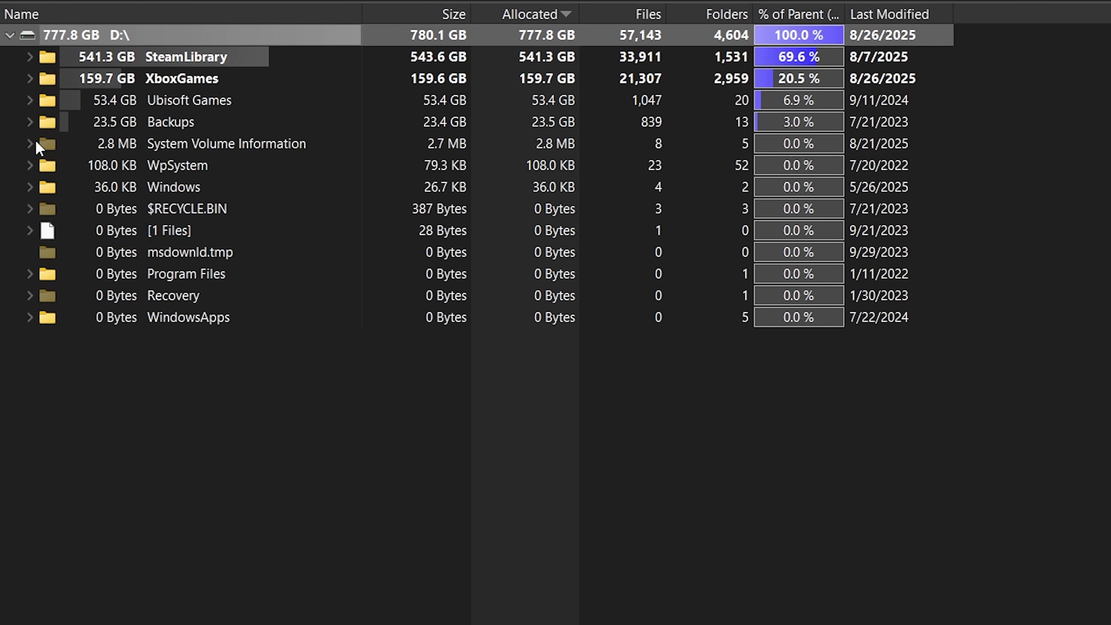
pyautogui.click(29, 123)
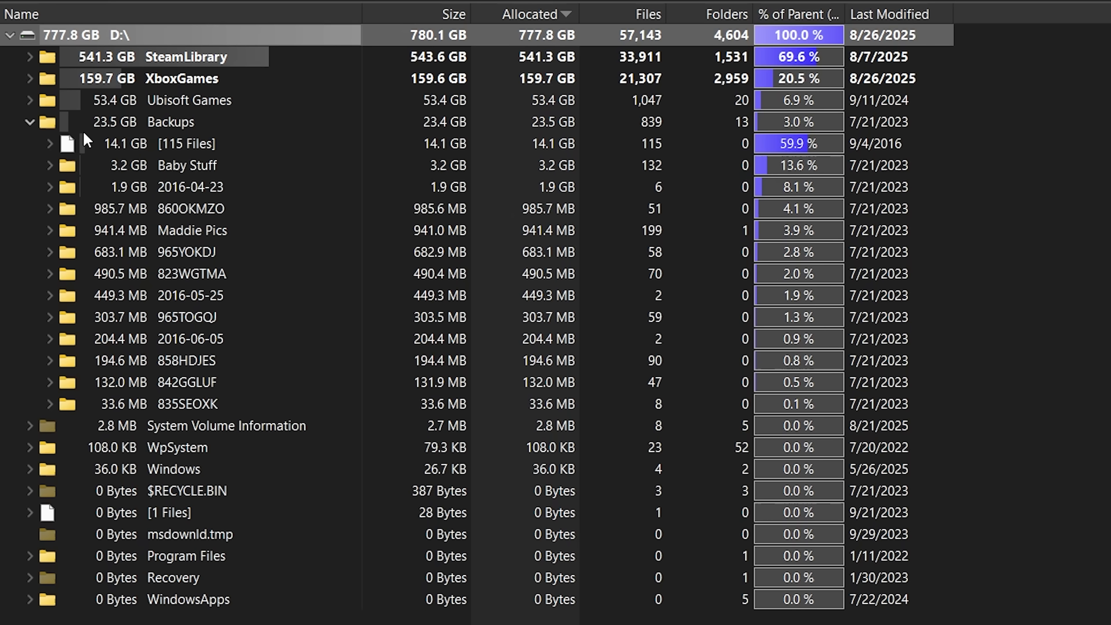
# Collapse Backups and drill into the C: Action Station profile, where AppData leads at 234.7 GB
pyautogui.click(29, 123)
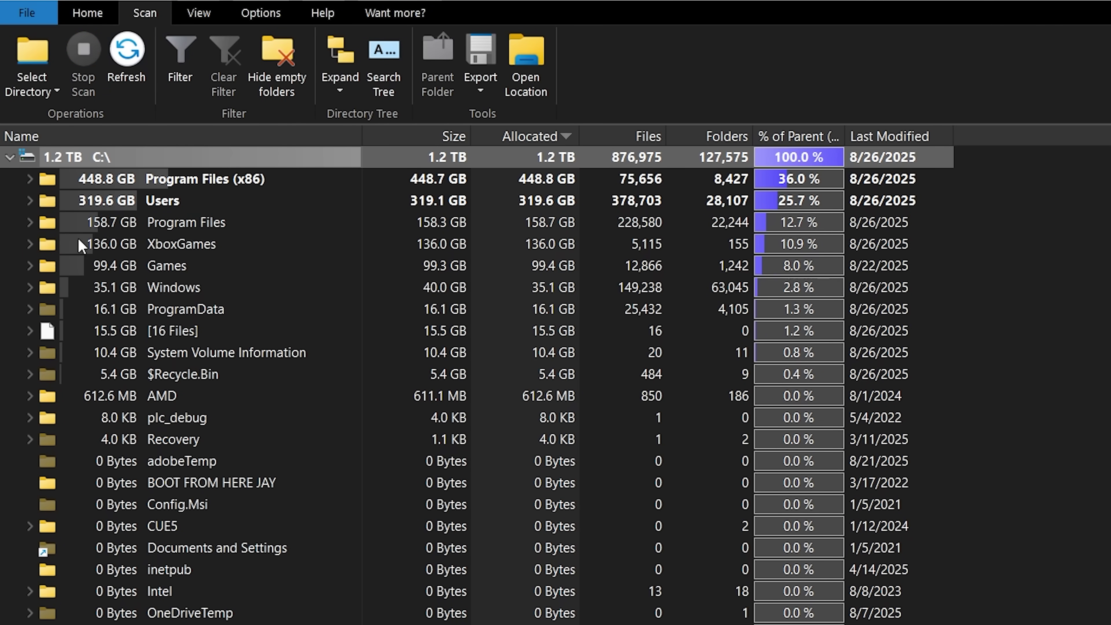
pyautogui.doubleClick(35, 231)
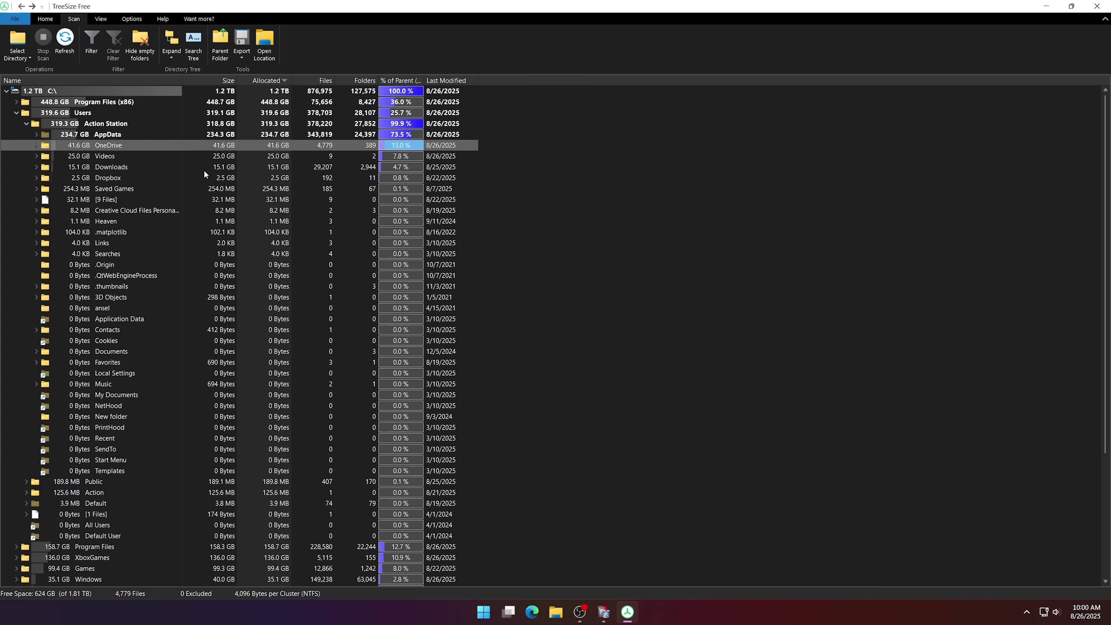
# Open the user profile in File Explorer, browse OneDrive's Attachments folder, then close Explorer
pyautogui.click(266, 42)
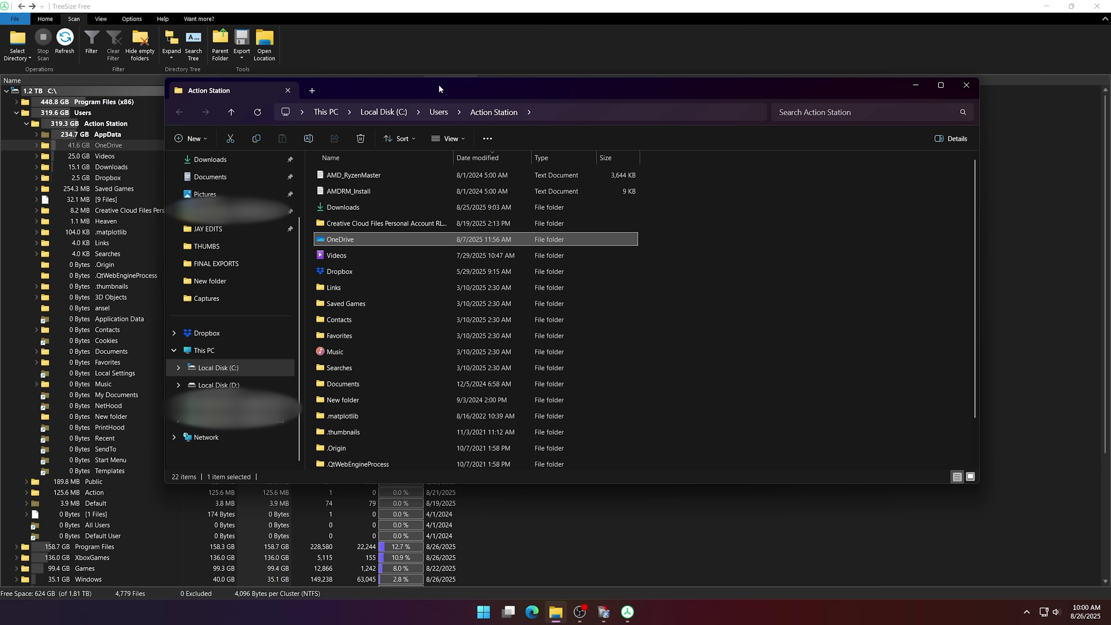
pyautogui.moveTo(439, 89); pyautogui.dragTo(458, 74)
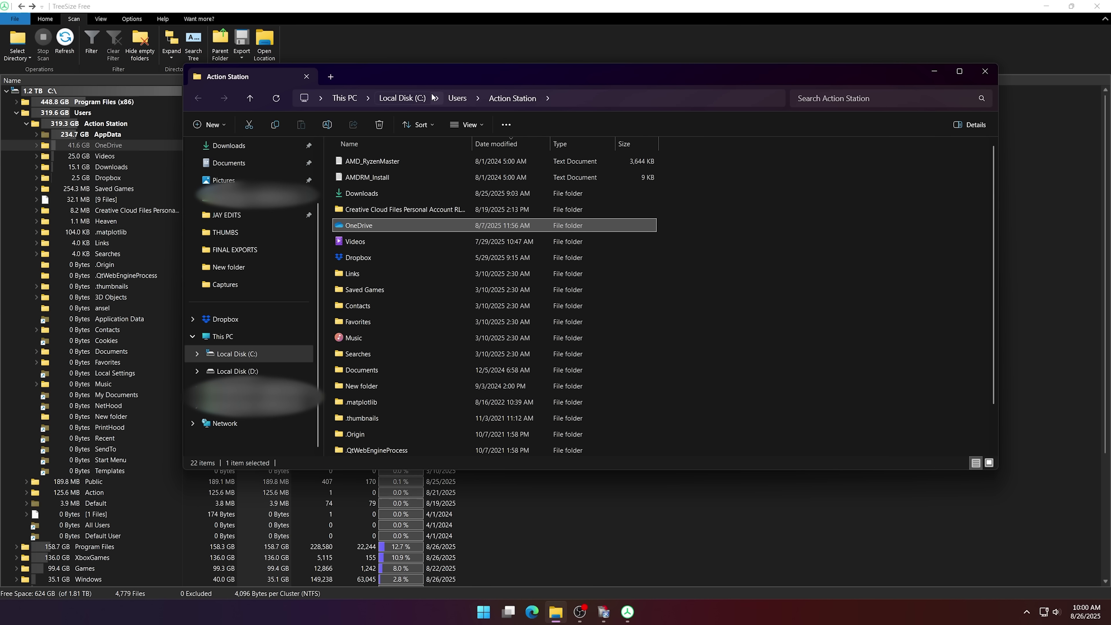
pyautogui.doubleClick(378, 227)
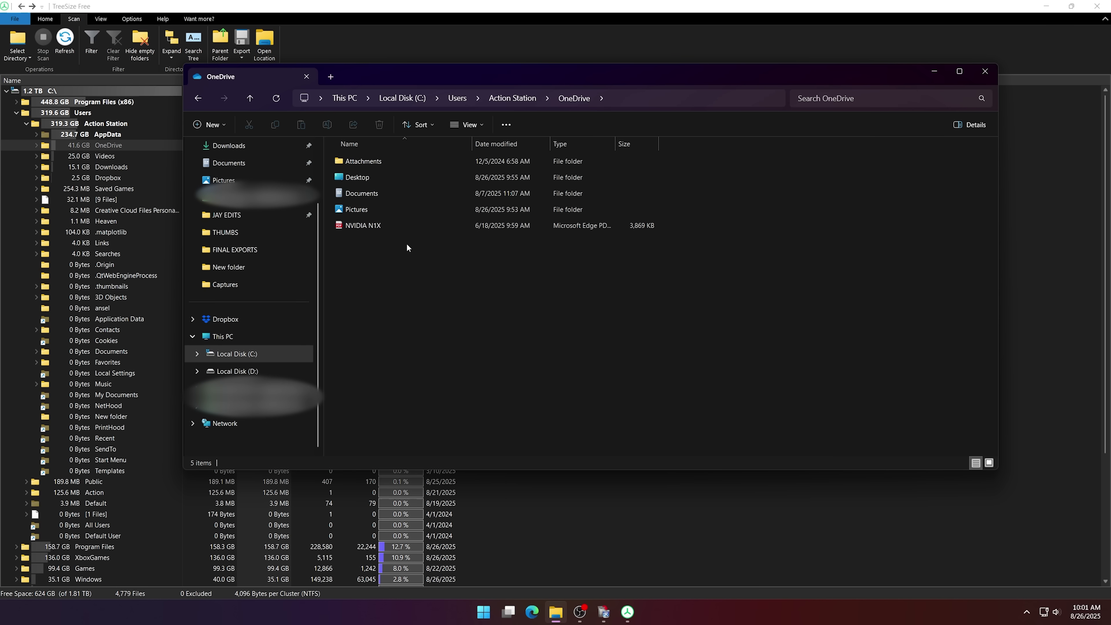
pyautogui.doubleClick(414, 162)
pyautogui.hotkey('alt', 'Left')
pyautogui.hotkey('alt', 'Left')
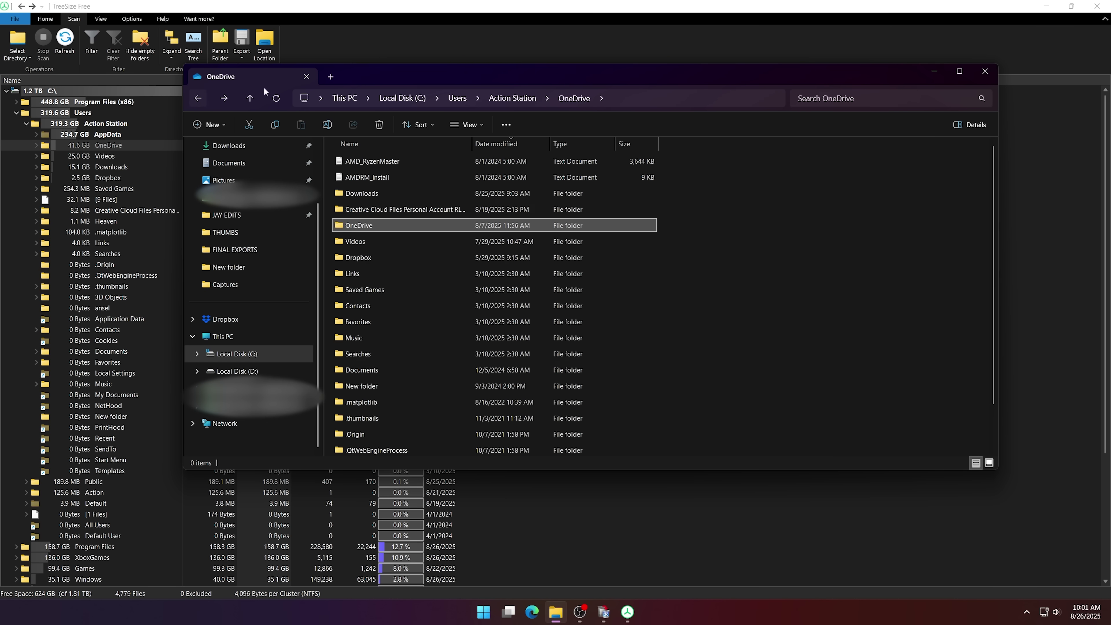
pyautogui.click(985, 71)
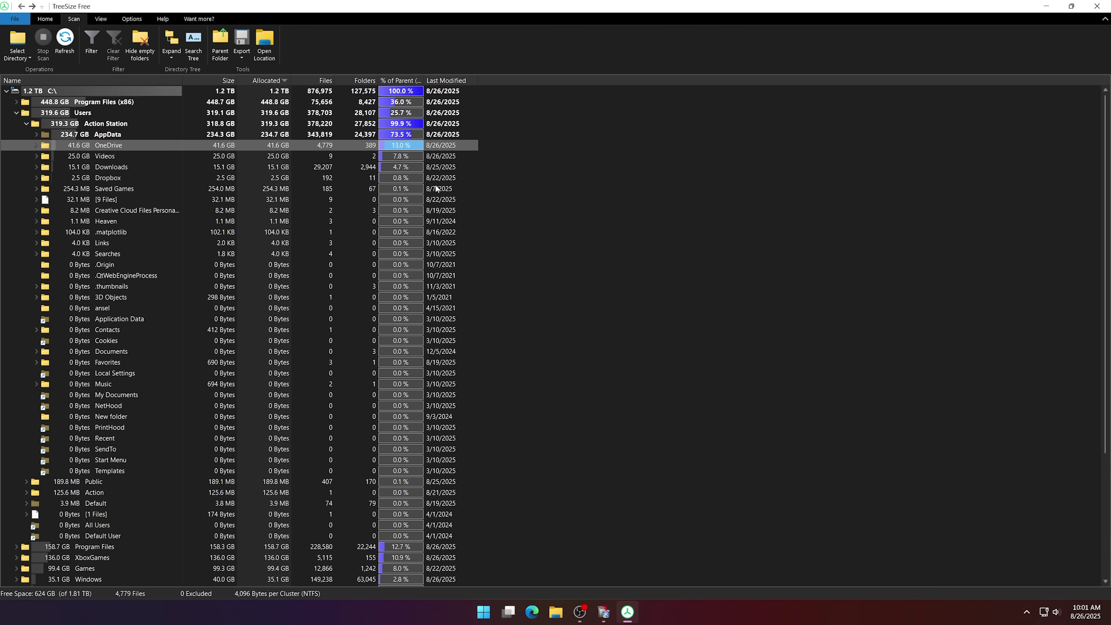
pyautogui.click(117, 192)
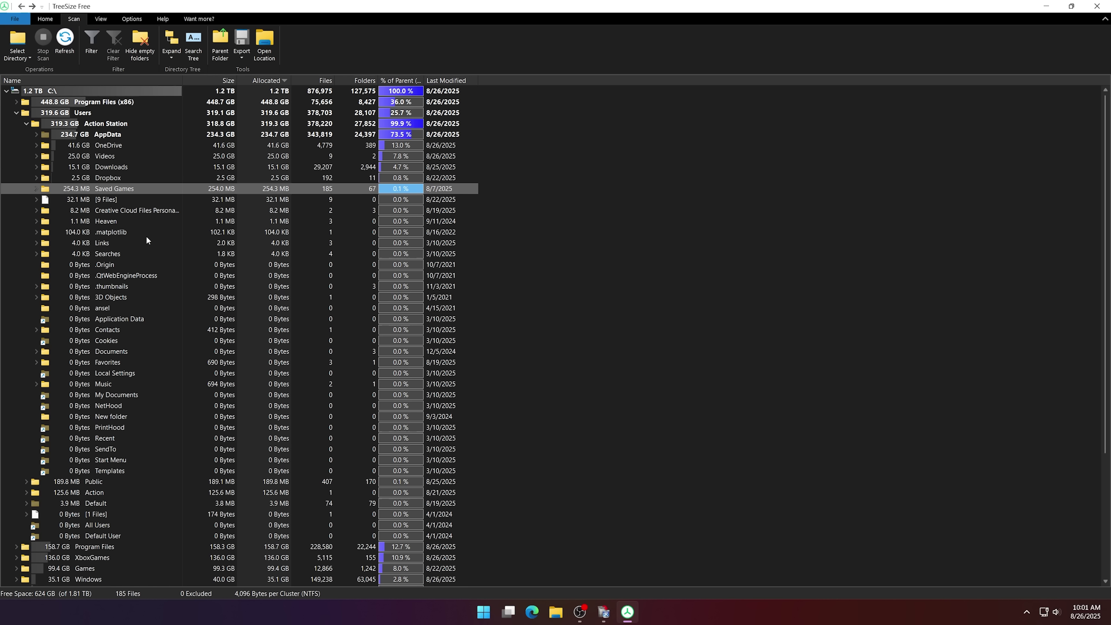